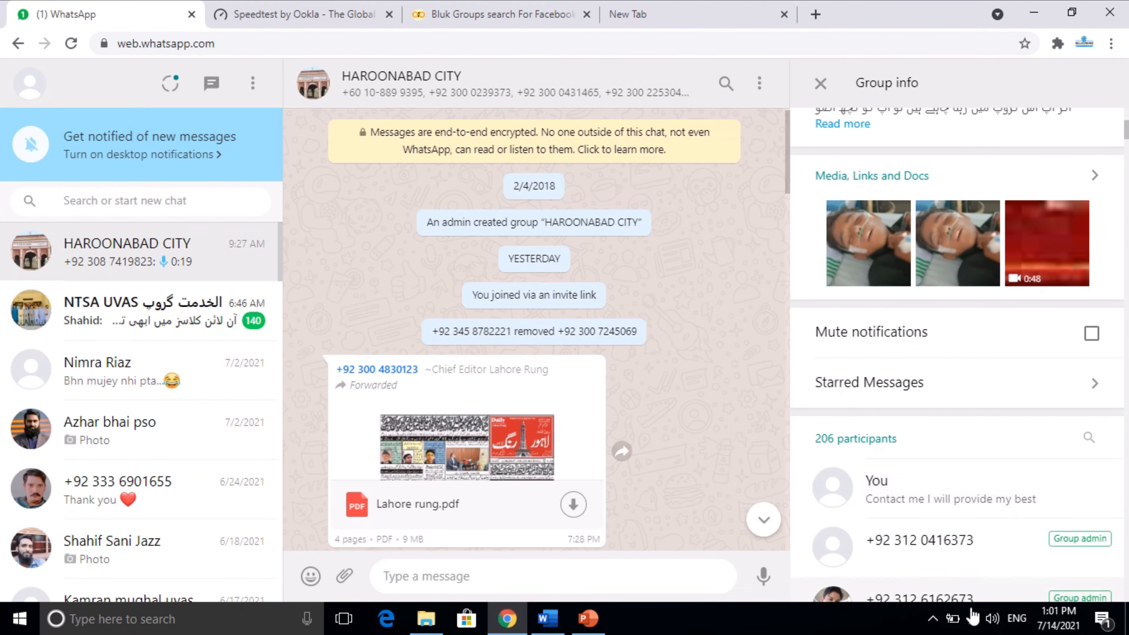
- Inspect the HAROONABAD CITY chat header's page code and dock the developer tools below the page
{"action": "scroll", "coordinate": [968, 512], "scroll_direction": "down", "scroll_amount": 1}
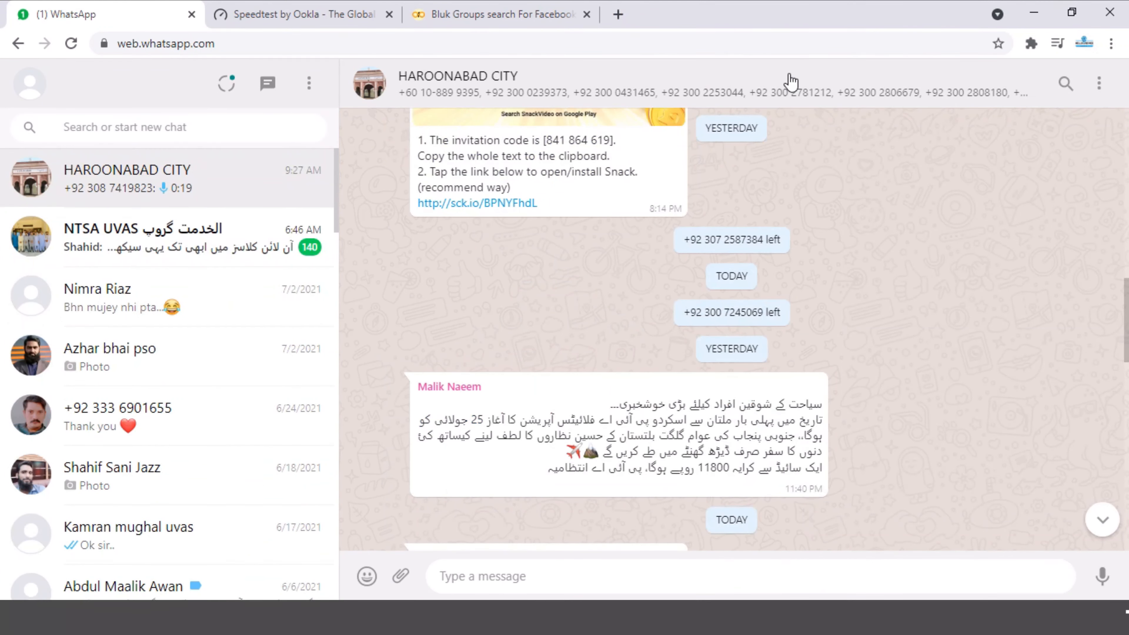
{"action": "right_click", "coordinate": [789, 73]}
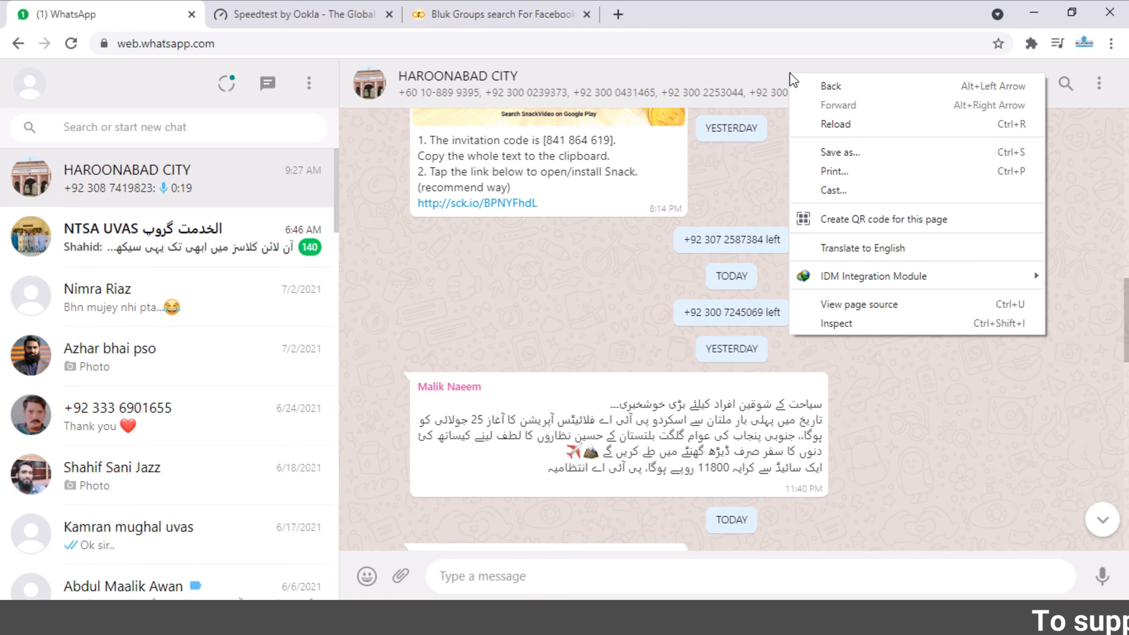
{"action": "left_click", "coordinate": [842, 326]}
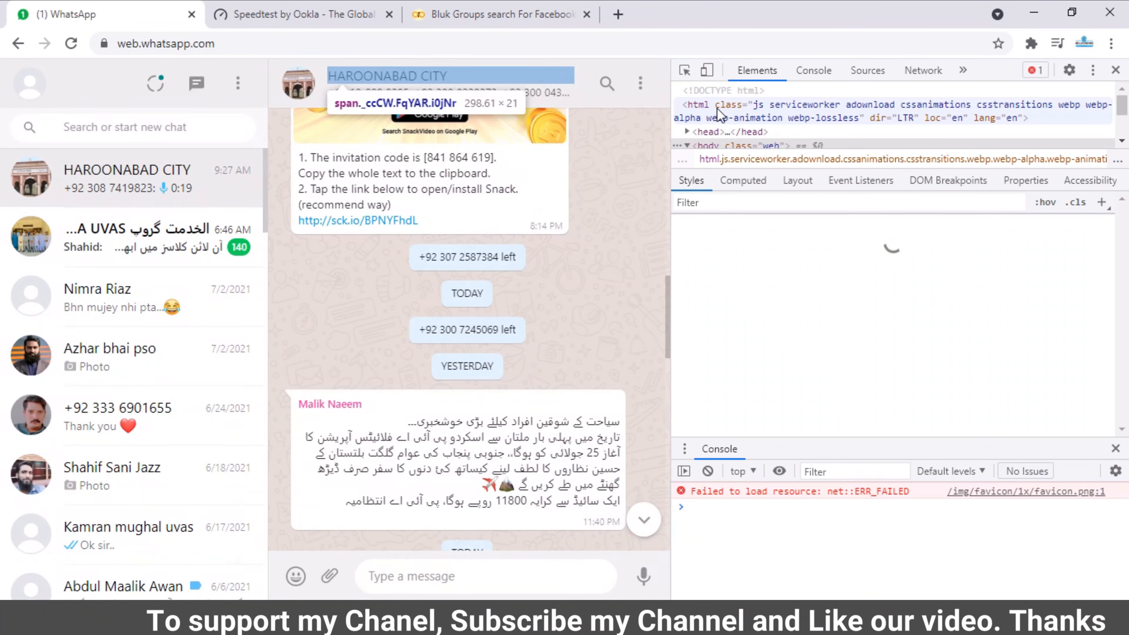
{"action": "left_click", "coordinate": [1094, 72]}
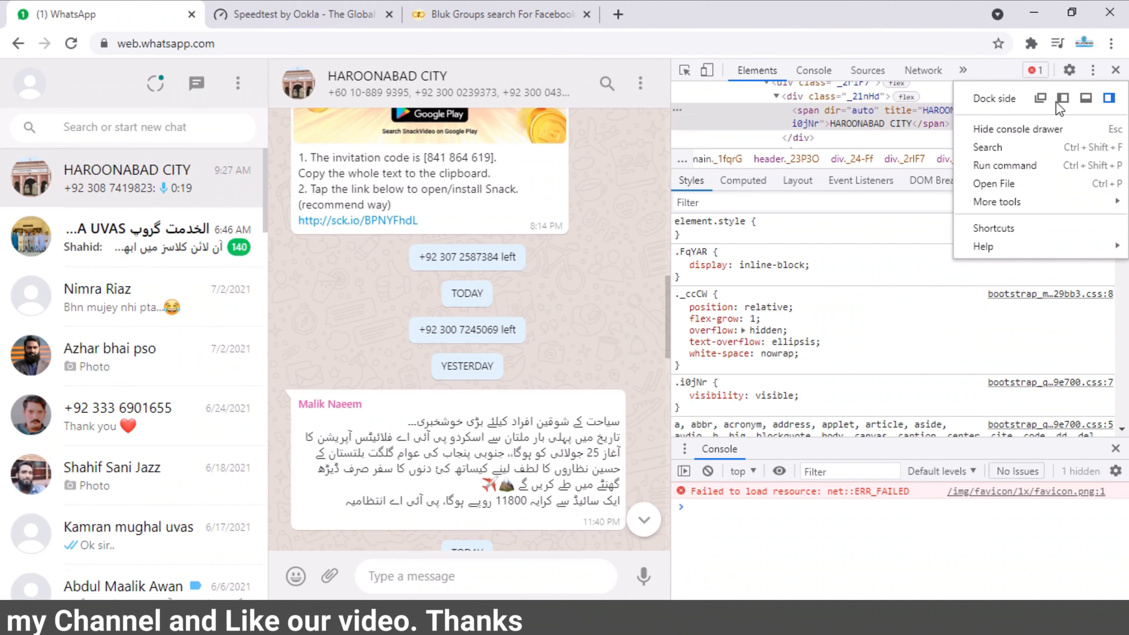
{"action": "left_click", "coordinate": [1087, 100]}
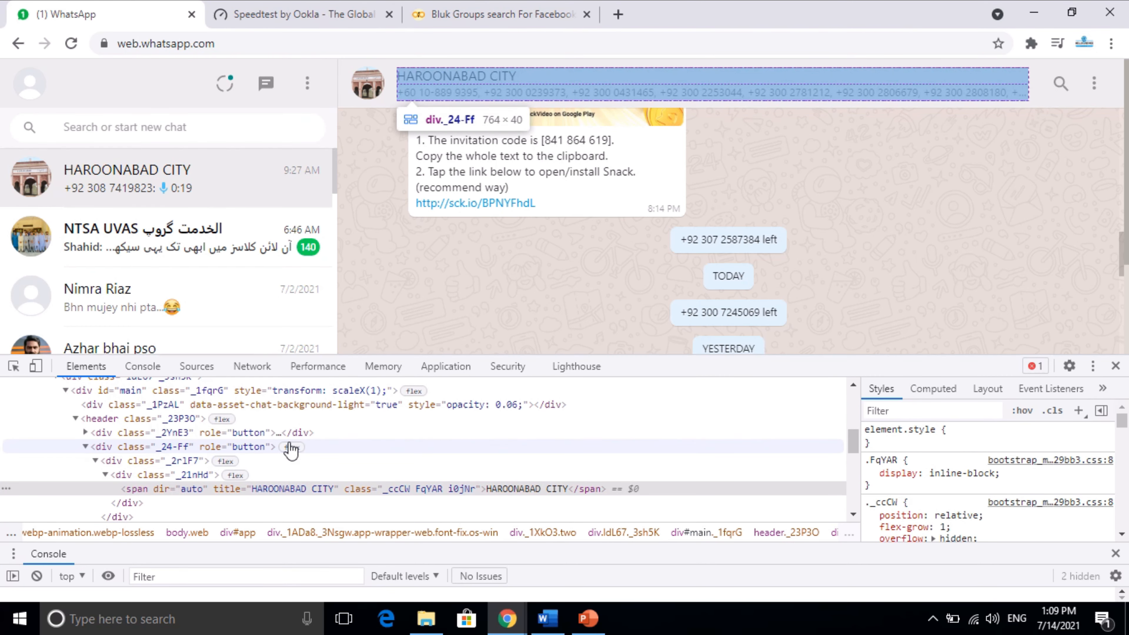
- Expand the chat header's _24-Ff element and its nested zzgSd _3e6xi element to reach the participants' phone numbers
{"action": "left_click", "coordinate": [291, 447]}
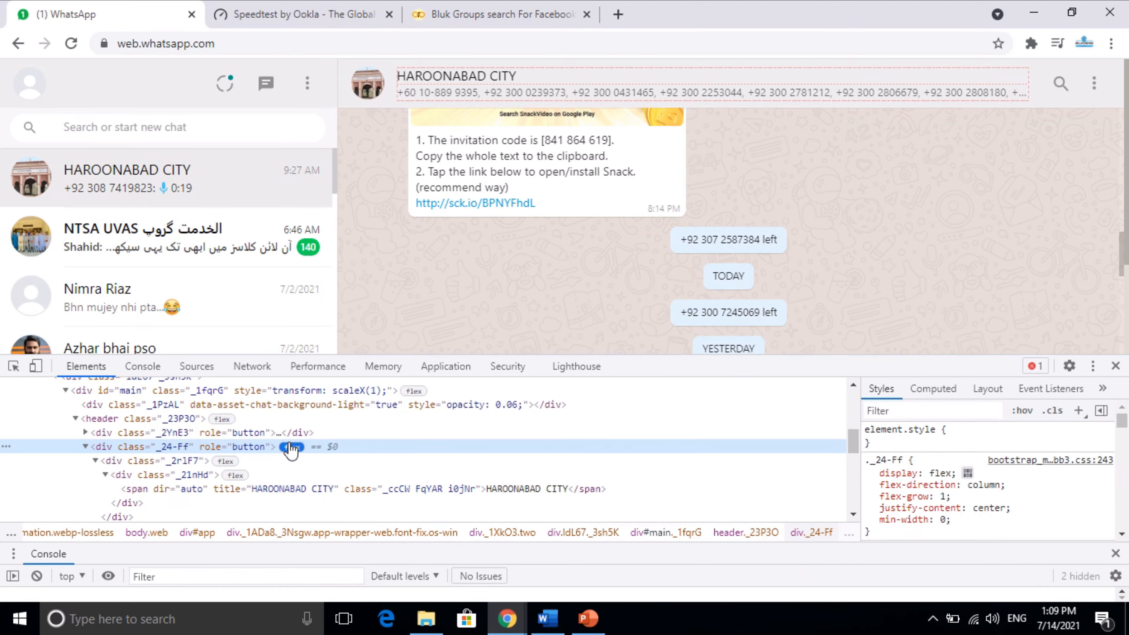
{"action": "left_click", "coordinate": [85, 447]}
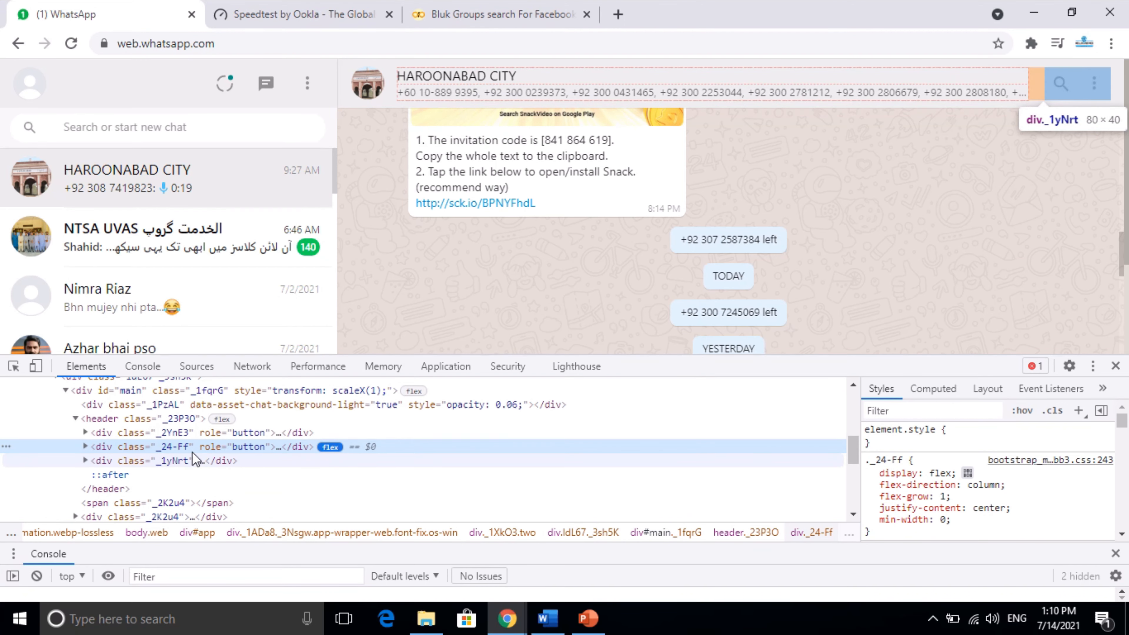
{"action": "scroll", "coordinate": [215, 451], "scroll_direction": "down", "scroll_amount": 3}
{"action": "scroll", "coordinate": [215, 449], "scroll_direction": "up", "scroll_amount": 3}
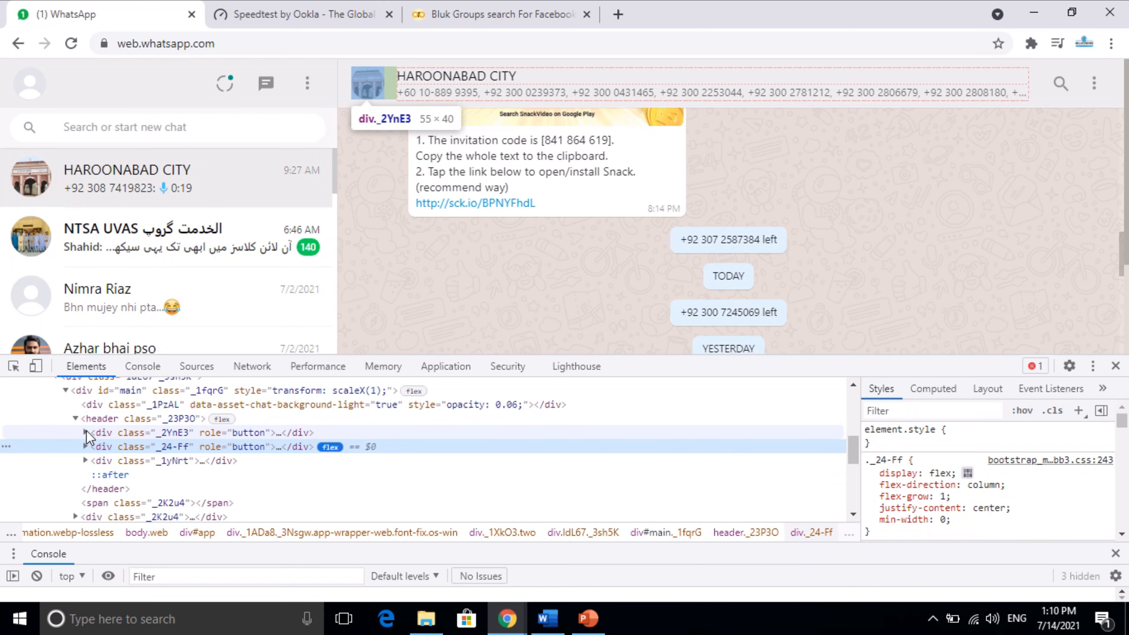
{"action": "left_click", "coordinate": [85, 447]}
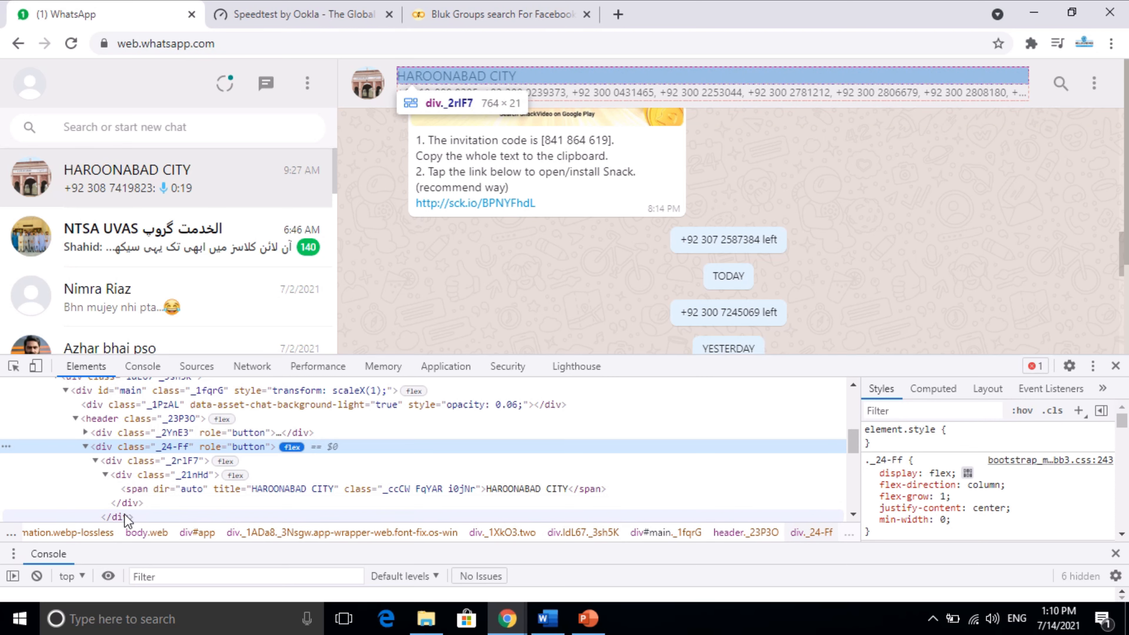
{"action": "scroll", "coordinate": [125, 514], "scroll_direction": "down", "scroll_amount": 2}
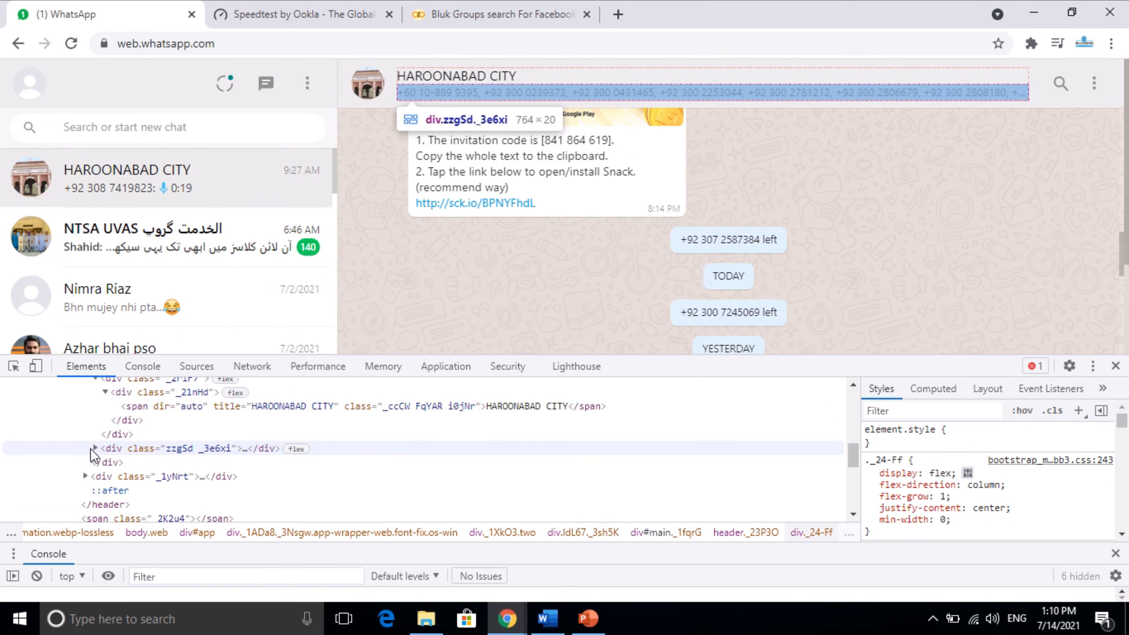
{"action": "left_click", "coordinate": [95, 448]}
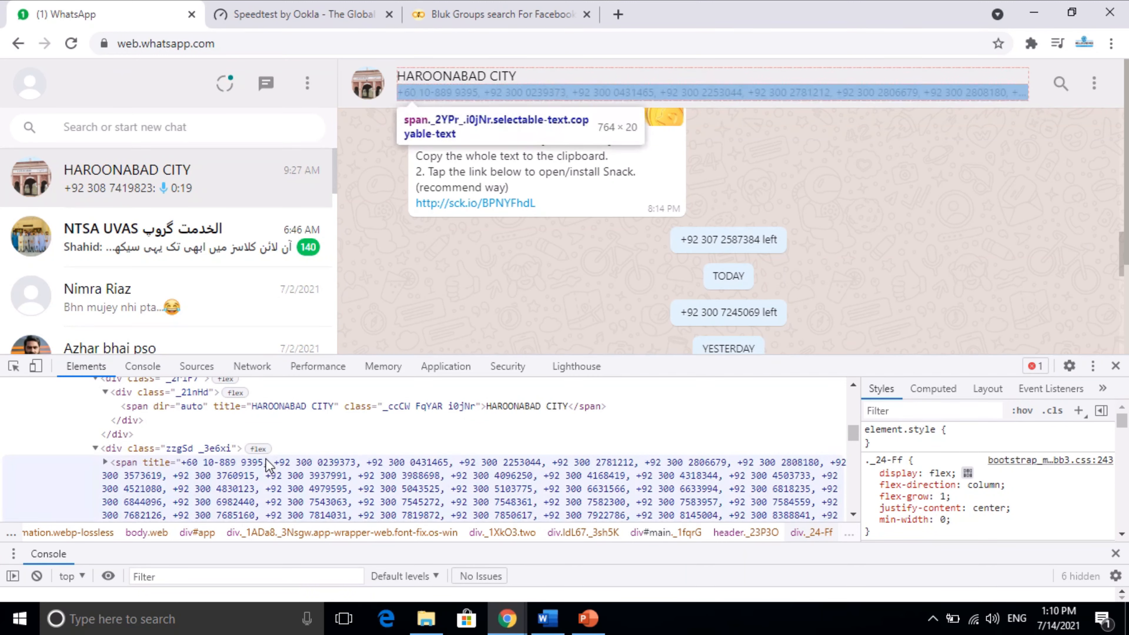
- Copy the whole span element whose title holds the group participants' phone numbers
{"action": "scroll", "coordinate": [306, 451], "scroll_direction": "down", "scroll_amount": 2}
{"action": "scroll", "coordinate": [307, 451], "scroll_direction": "up", "scroll_amount": 2}
{"action": "right_click", "coordinate": [109, 461]}
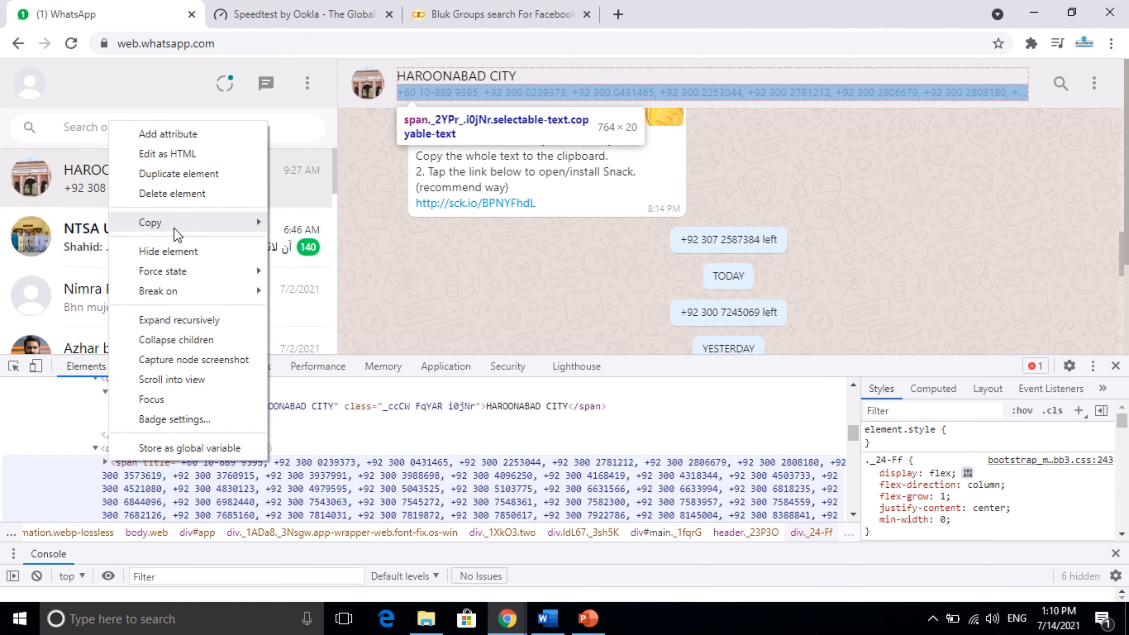
{"action": "mouse_move", "coordinate": [174, 229]}
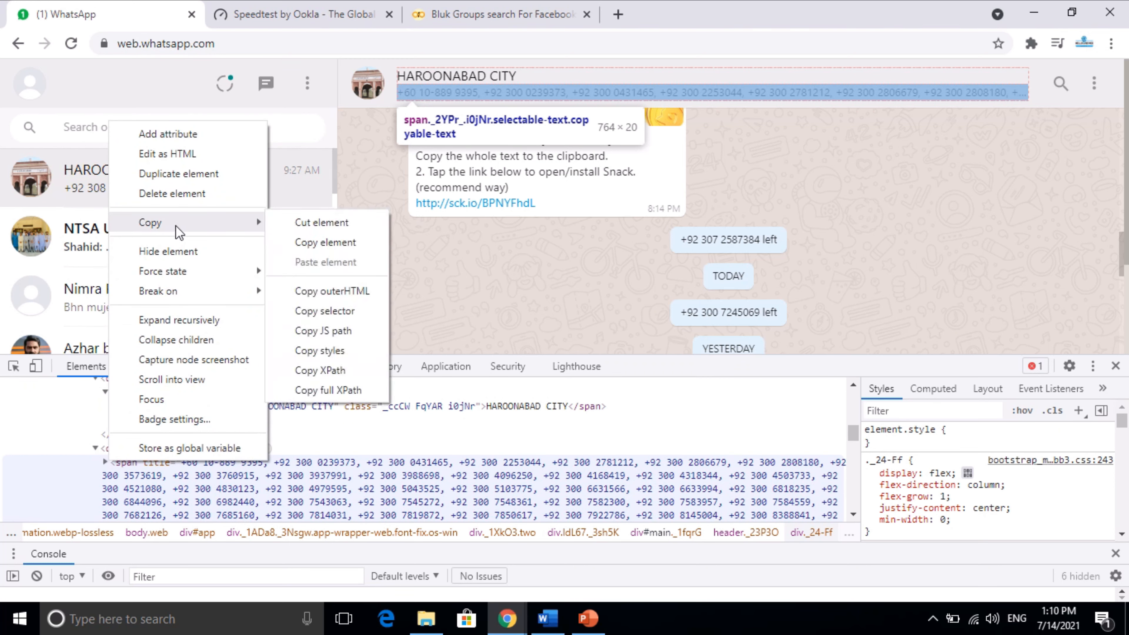
{"action": "left_click", "coordinate": [333, 243]}
- Open a blank document in Notepad, maximize its window and paste the copied element into it
{"action": "key", "text": "super"}
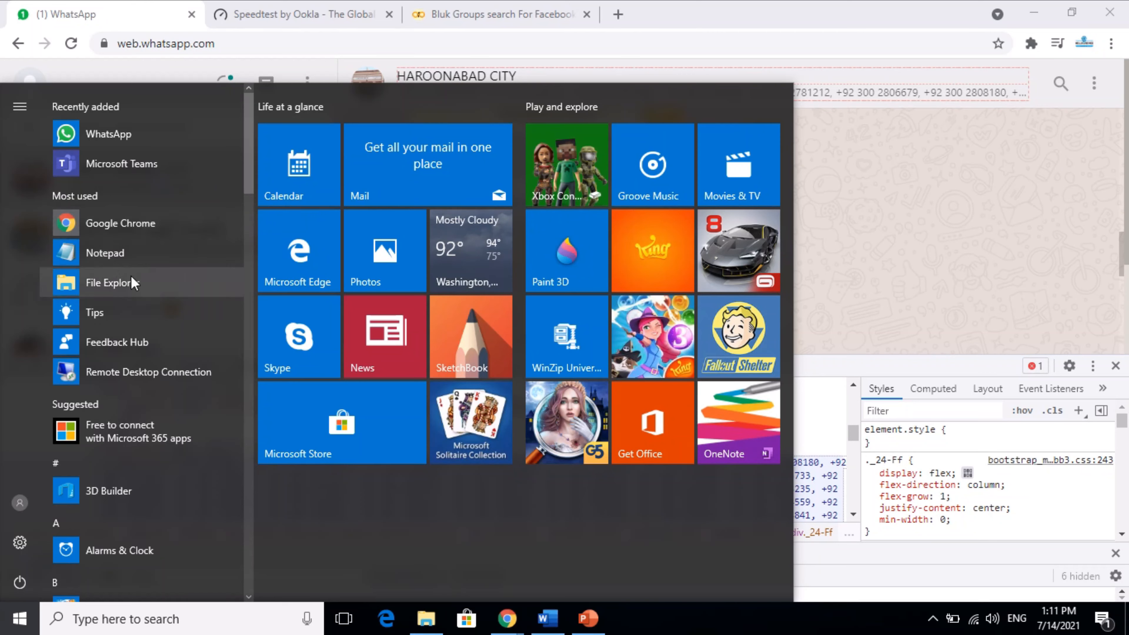
{"action": "left_click", "coordinate": [165, 248]}
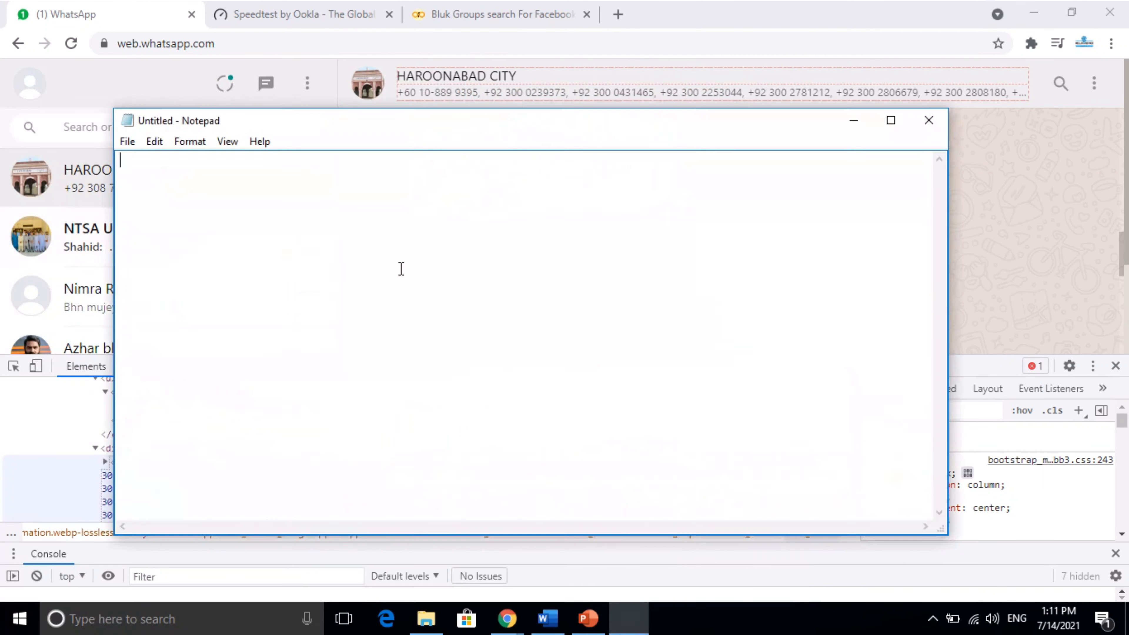
{"action": "double_click", "coordinate": [586, 131]}
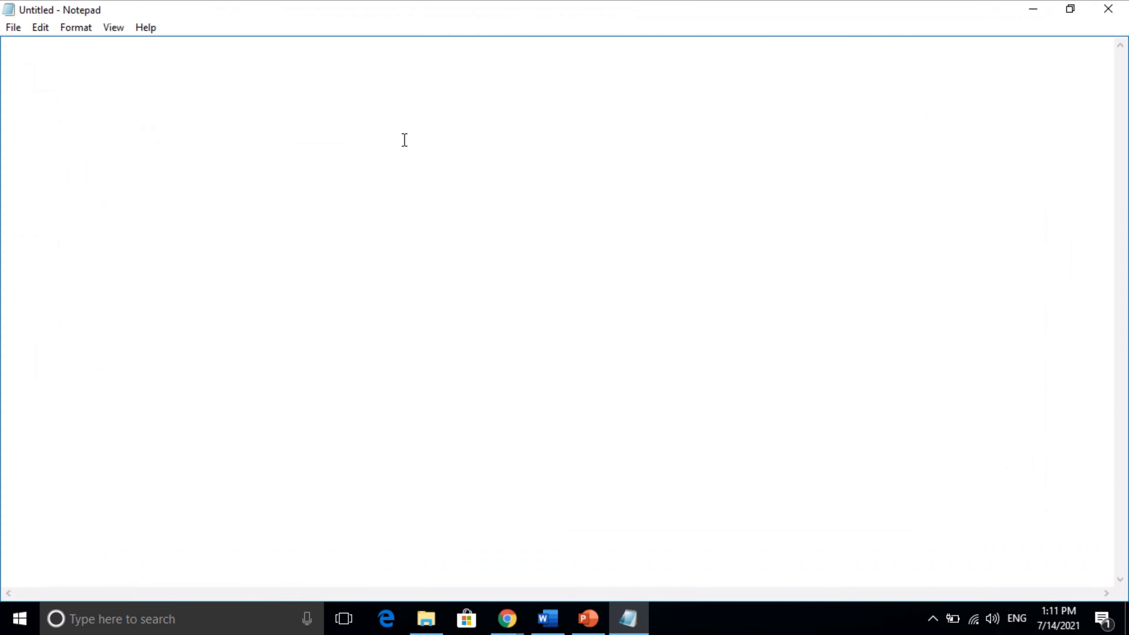
{"action": "right_click", "coordinate": [391, 127]}
{"action": "left_click", "coordinate": [430, 198]}
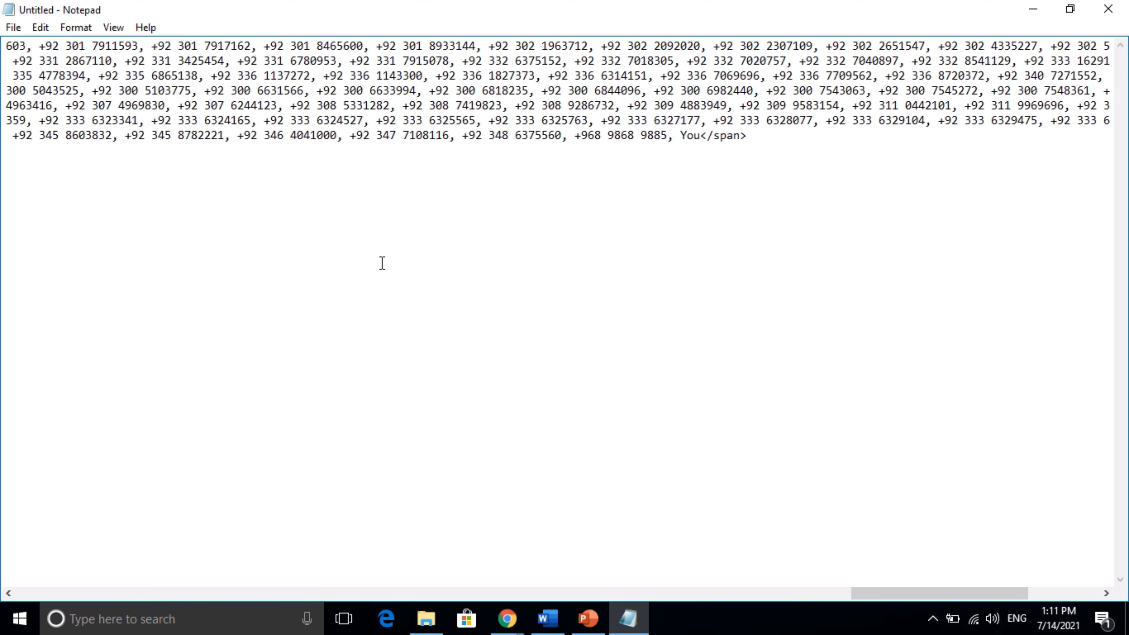
- Remove the opening <span title=" code from the start of the pasted text and You</span> from its end
{"action": "left_click_drag", "start_coordinate": [857, 594], "coordinate": [5, 504]}
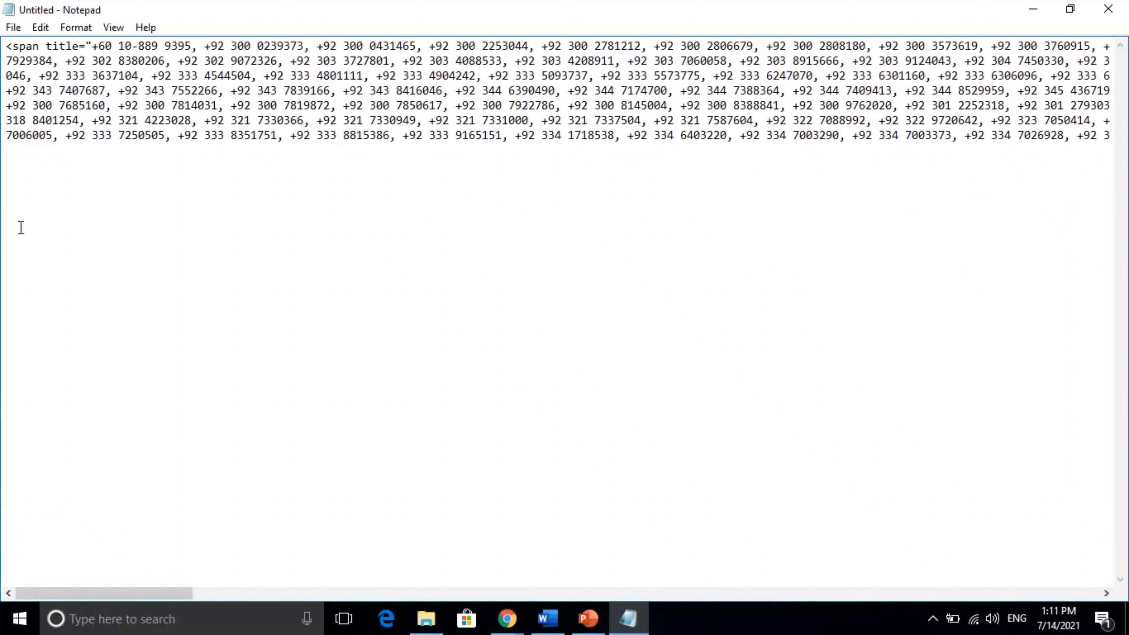
{"action": "left_click_drag", "start_coordinate": [91, 45], "coordinate": [2, 50]}
{"action": "key", "text": "Delete"}
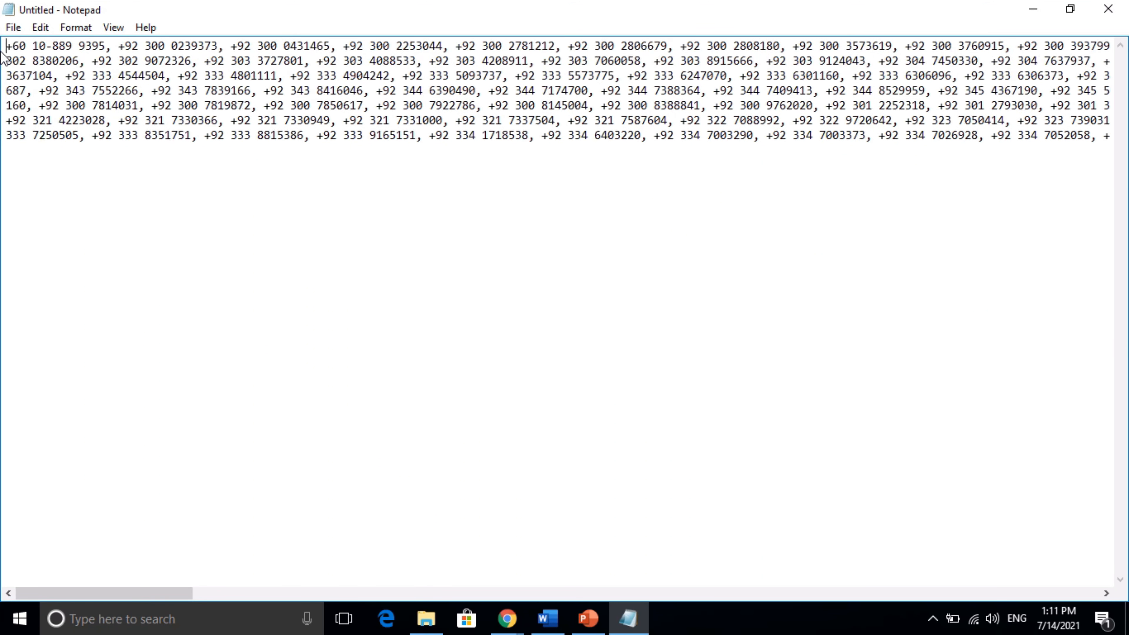
{"action": "left_click_drag", "start_coordinate": [162, 594], "coordinate": [1092, 598]}
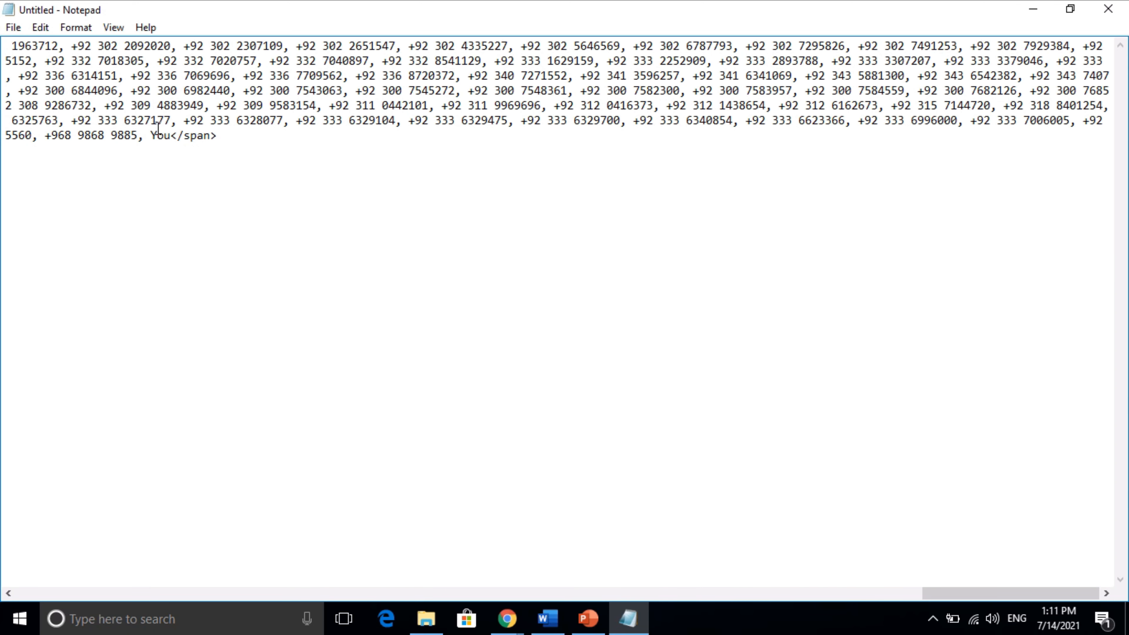
{"action": "left_click_drag", "start_coordinate": [151, 135], "coordinate": [229, 142]}
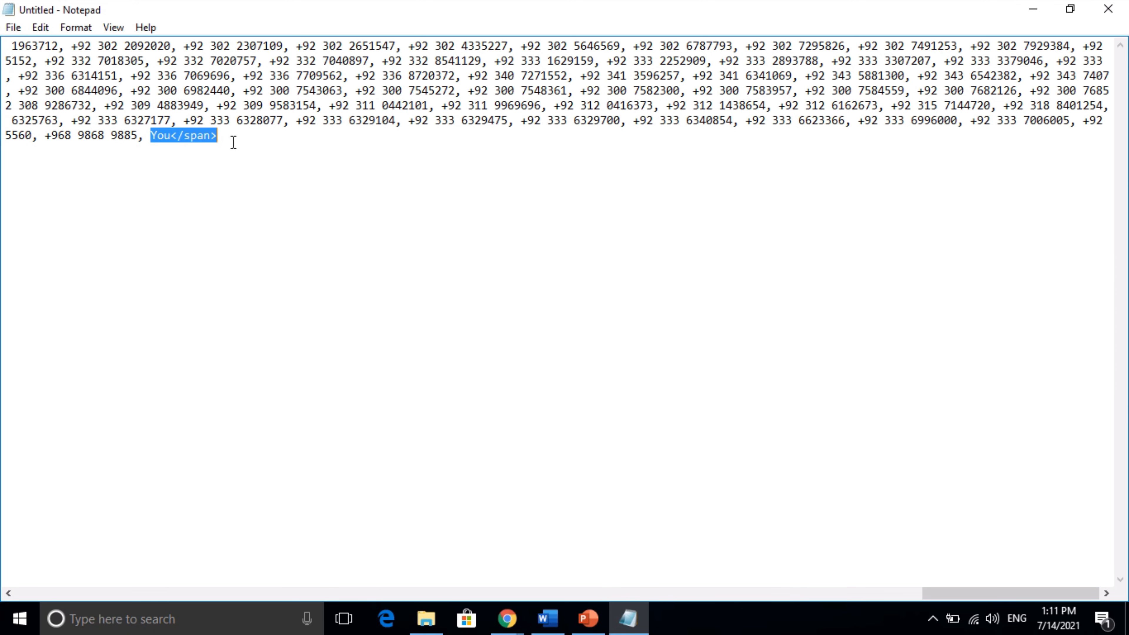
{"action": "key", "text": "BackSpace"}
- Save the number list to the Desktop as "contact no .html"
{"action": "key", "text": "ctrl+a"}
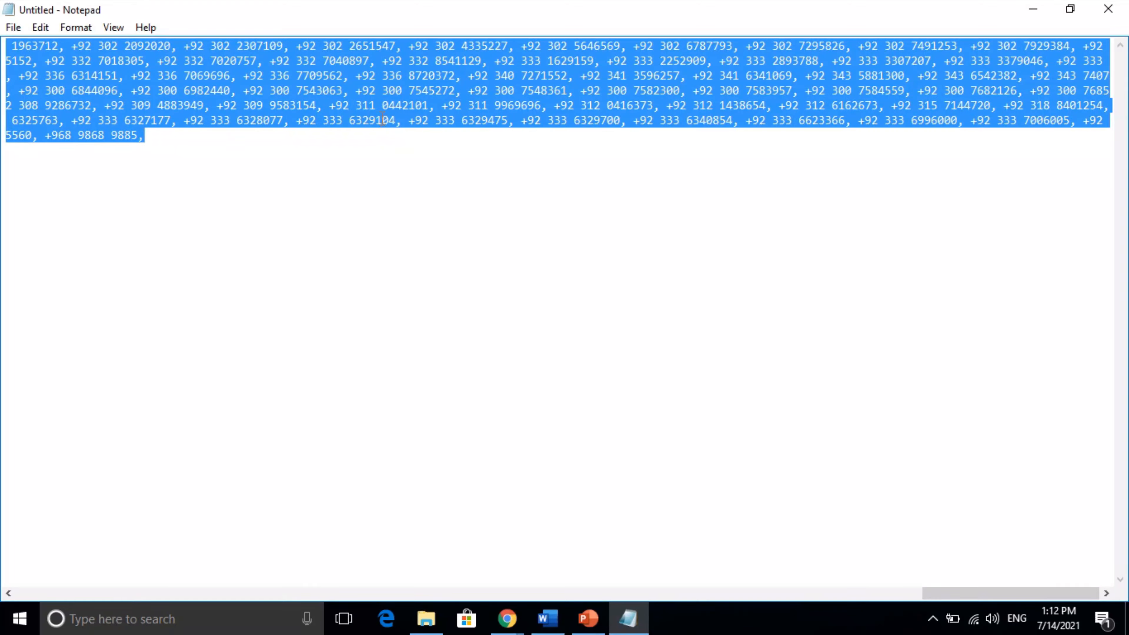
{"action": "left_click", "coordinate": [13, 27]}
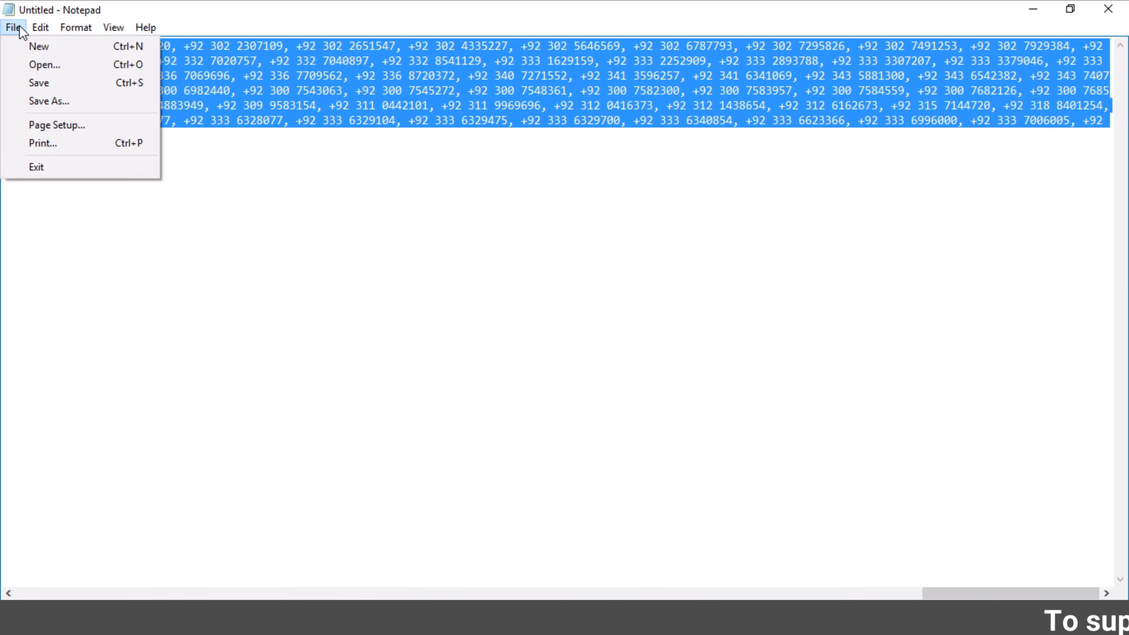
{"action": "left_click", "coordinate": [40, 27]}
{"action": "mouse_move", "coordinate": [13, 27]}
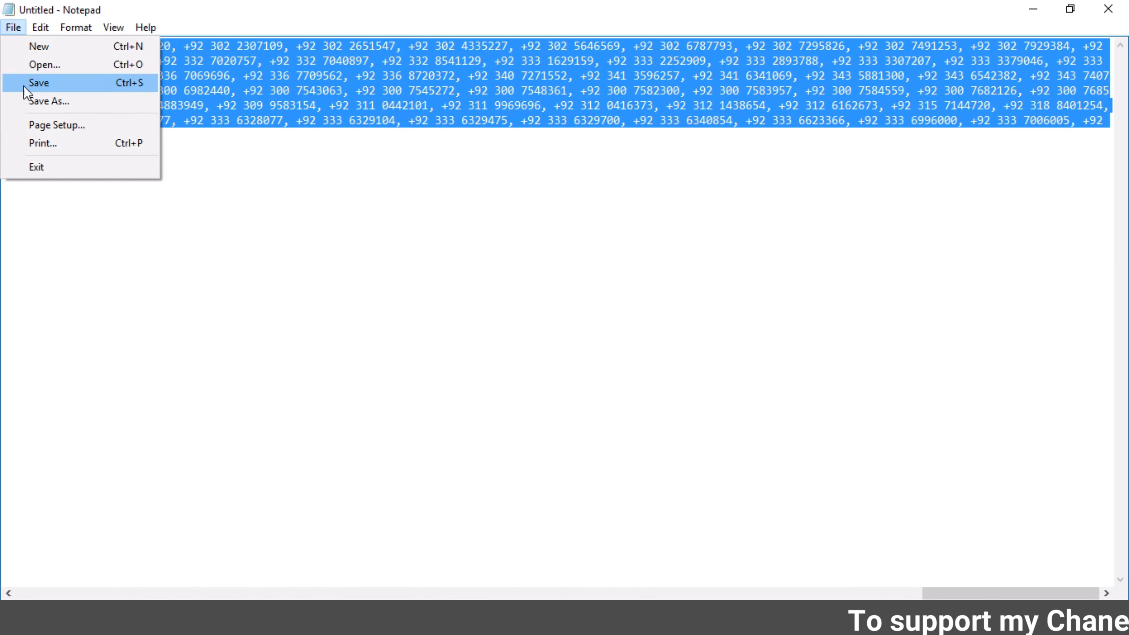
{"action": "left_click", "coordinate": [26, 102]}
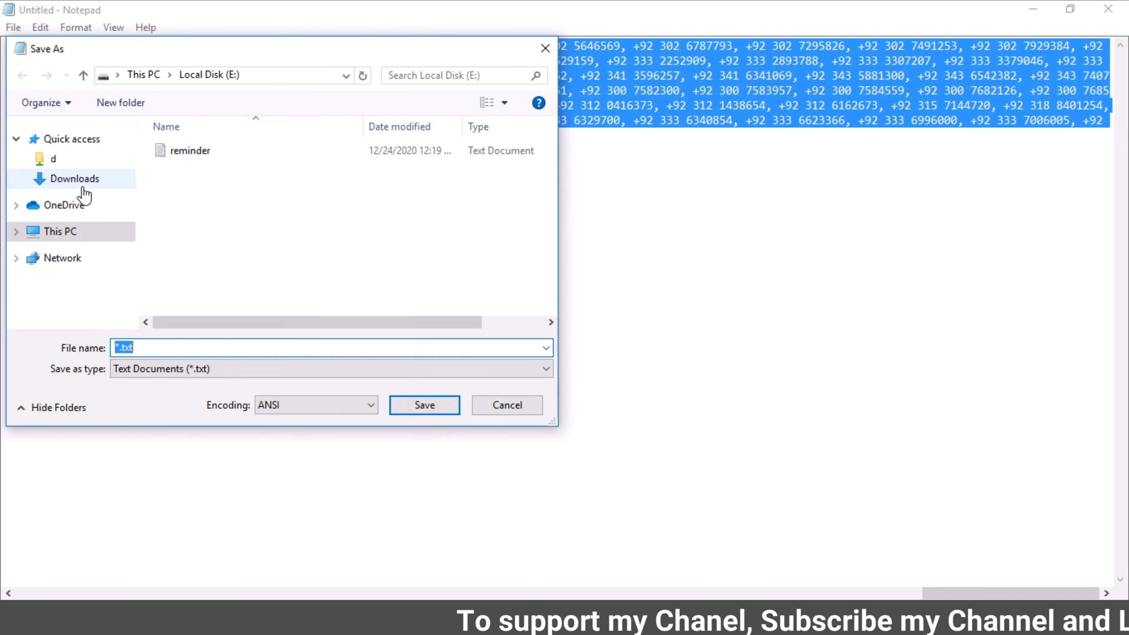
{"action": "left_click", "coordinate": [119, 76]}
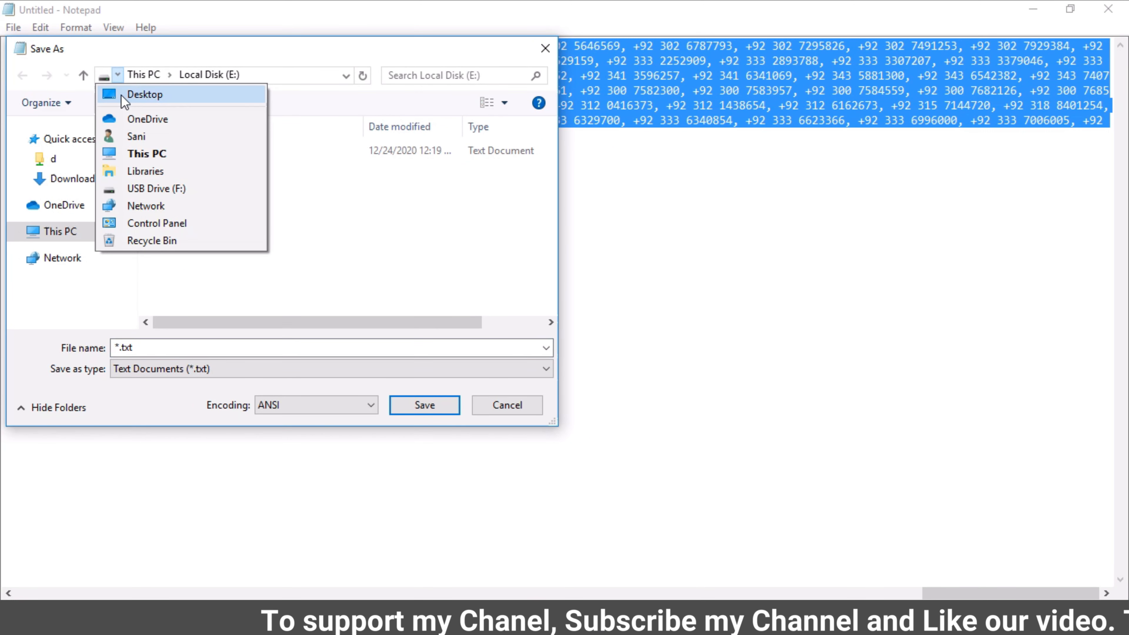
{"action": "left_click", "coordinate": [128, 95]}
{"action": "left_click", "coordinate": [199, 348]}
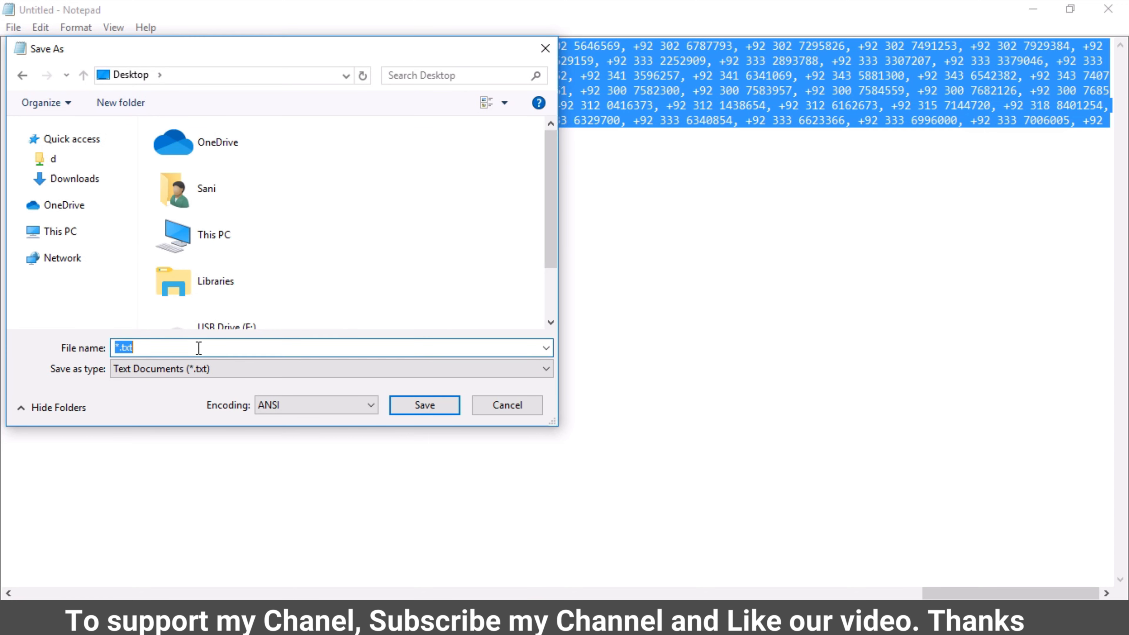
{"action": "type", "text": "contact"}
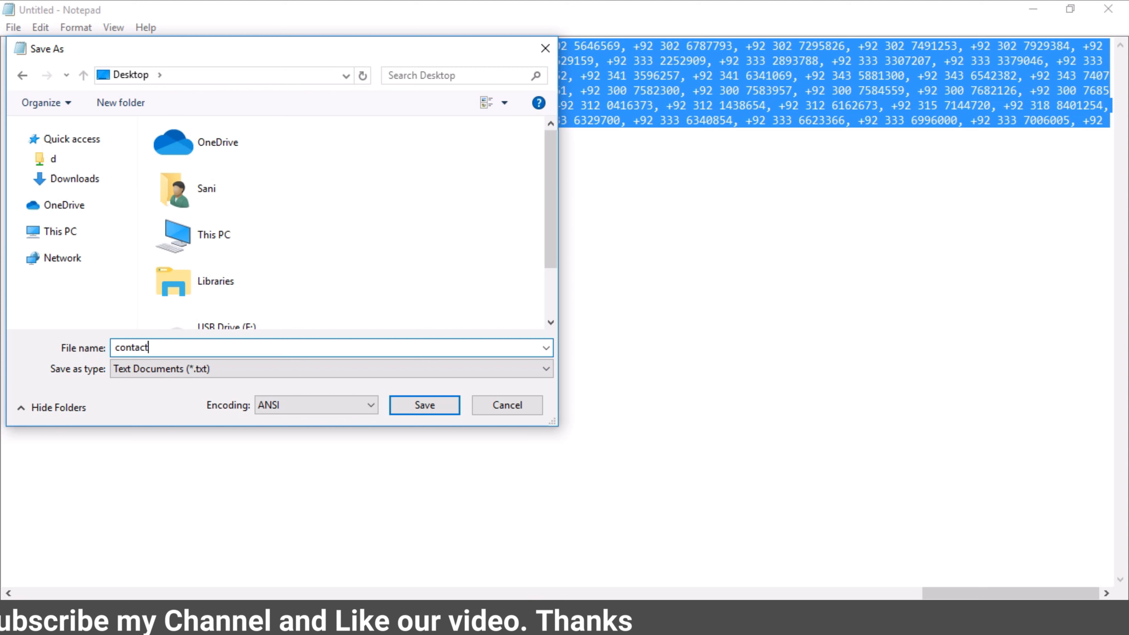
{"action": "type", "text": " no"}
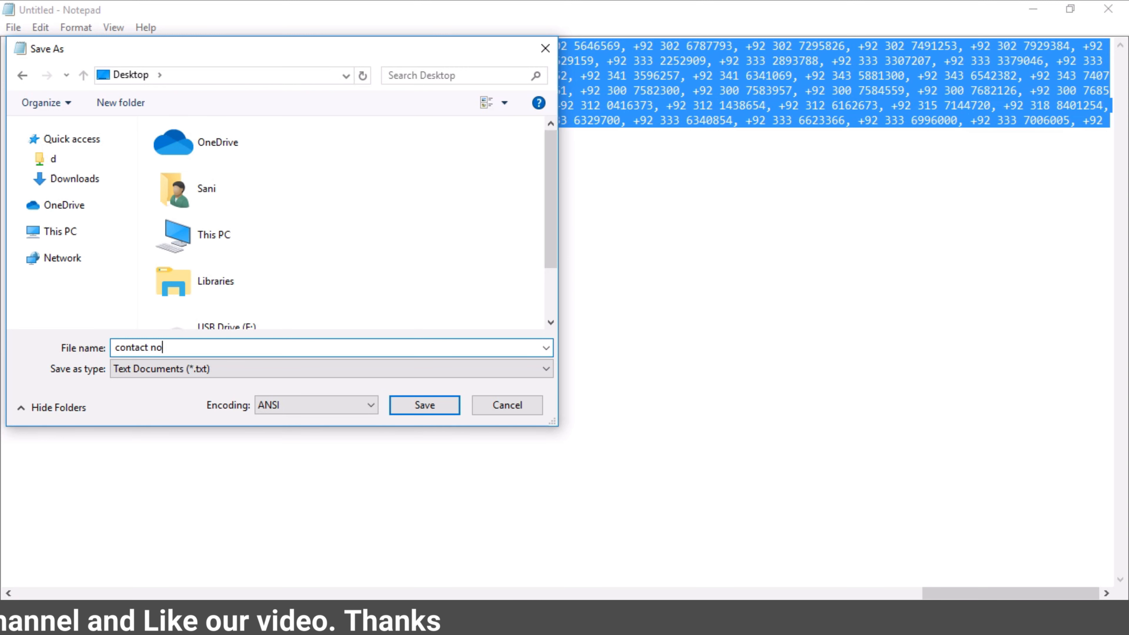
{"action": "type", "text": " .html"}
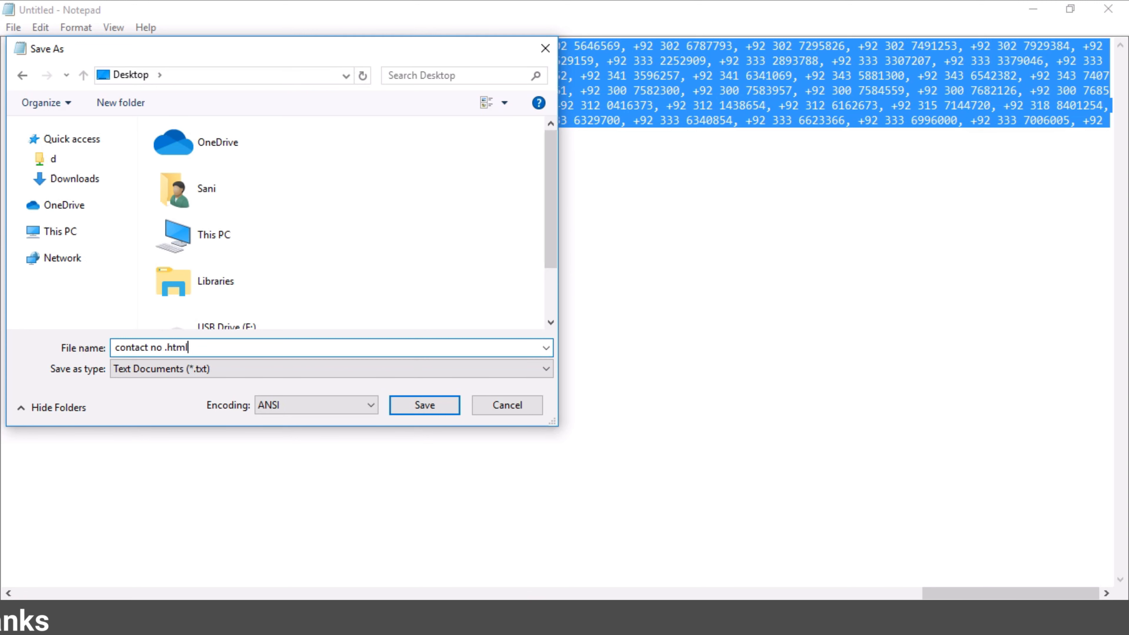
{"action": "left_click", "coordinate": [425, 407]}
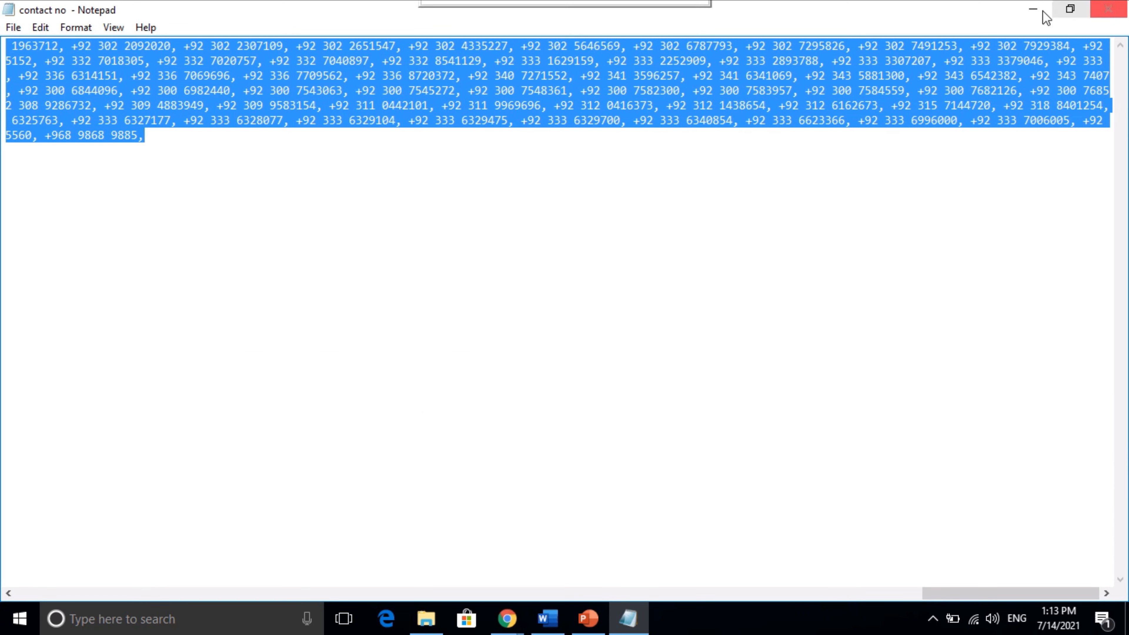
- Clear the open windows off the desktop and open the saved "contact no" file in the browser
{"action": "left_click", "coordinate": [1032, 10]}
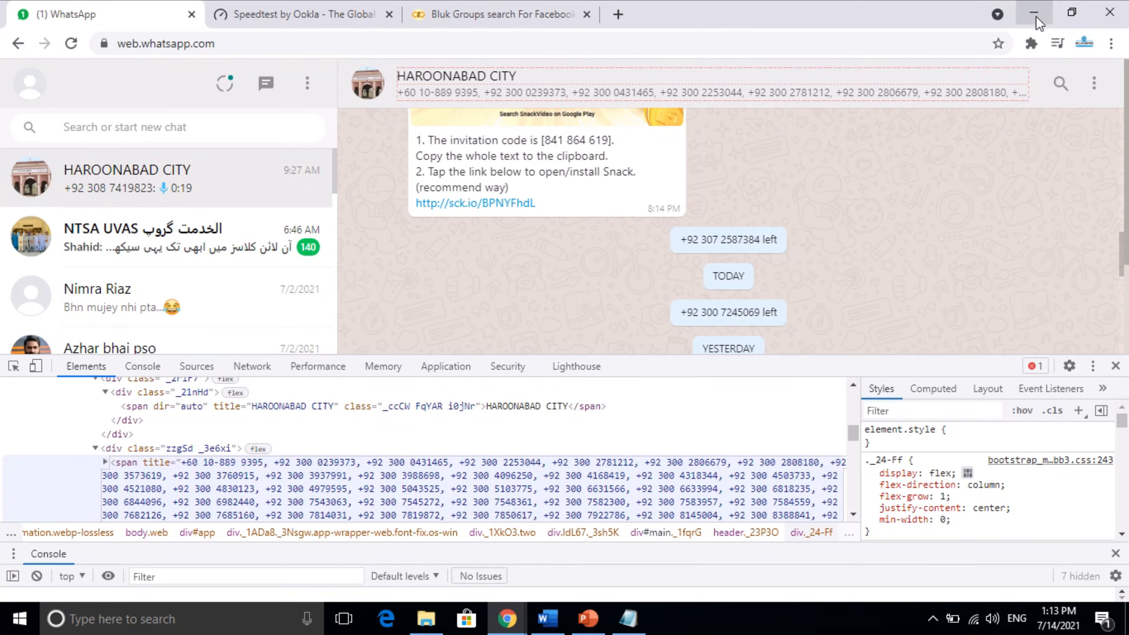
{"action": "left_click", "coordinate": [1035, 22]}
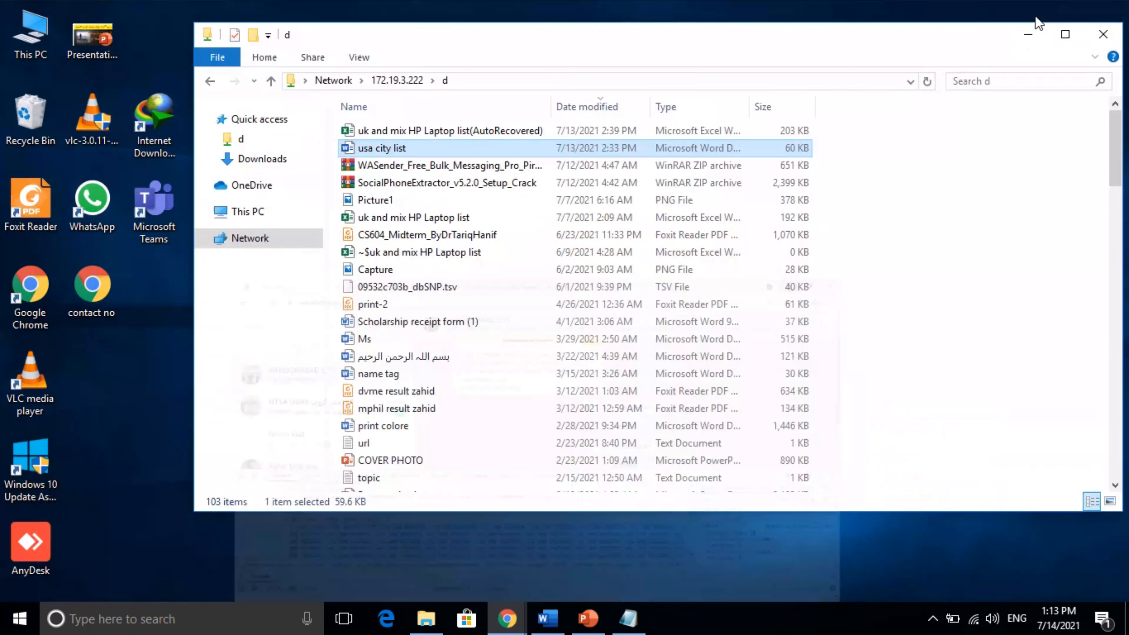
{"action": "left_click", "coordinate": [1100, 32]}
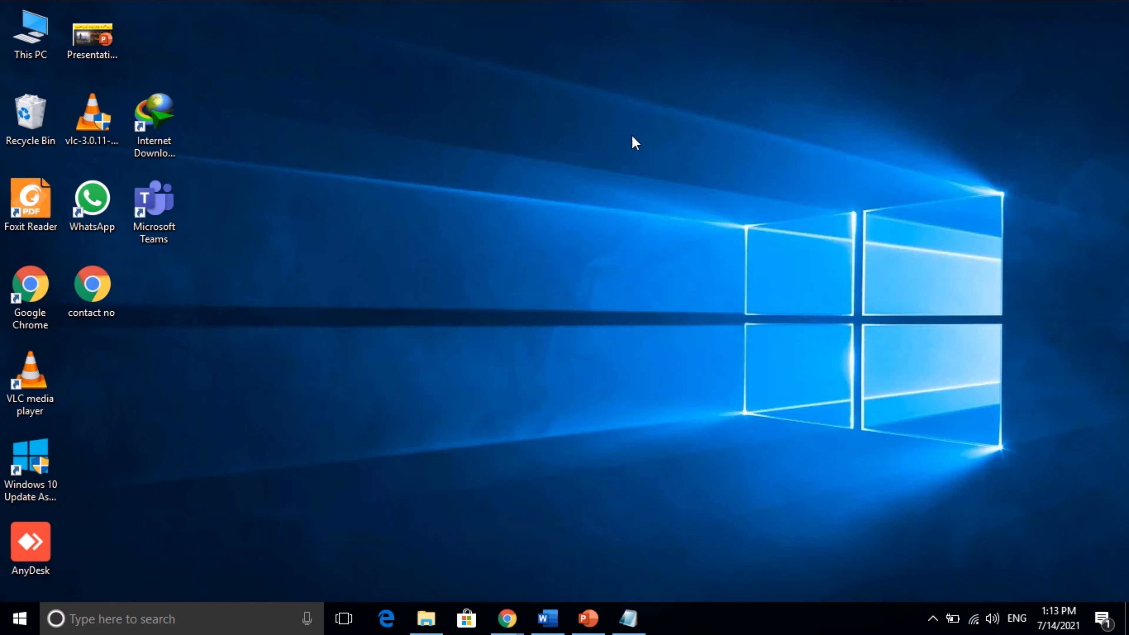
{"action": "double_click", "coordinate": [101, 286]}
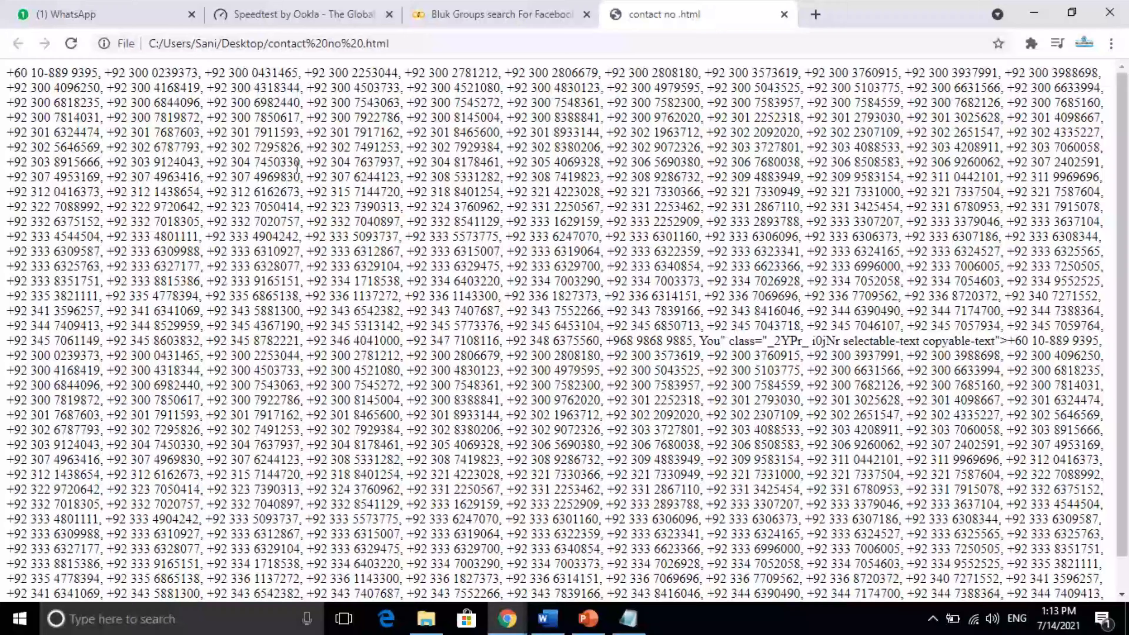
- Copy all the numbers from the browser page and paste them into a new blank document in a maximized Word window
{"action": "key", "text": "ctrl+a"}
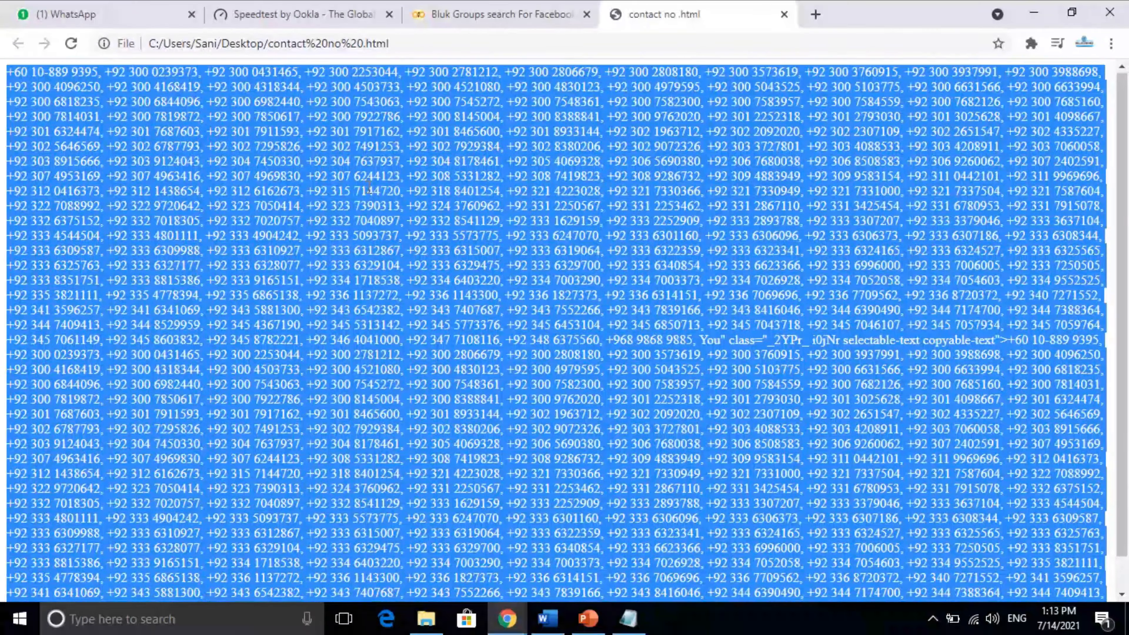
{"action": "scroll", "coordinate": [369, 185], "scroll_direction": "down", "scroll_amount": 1}
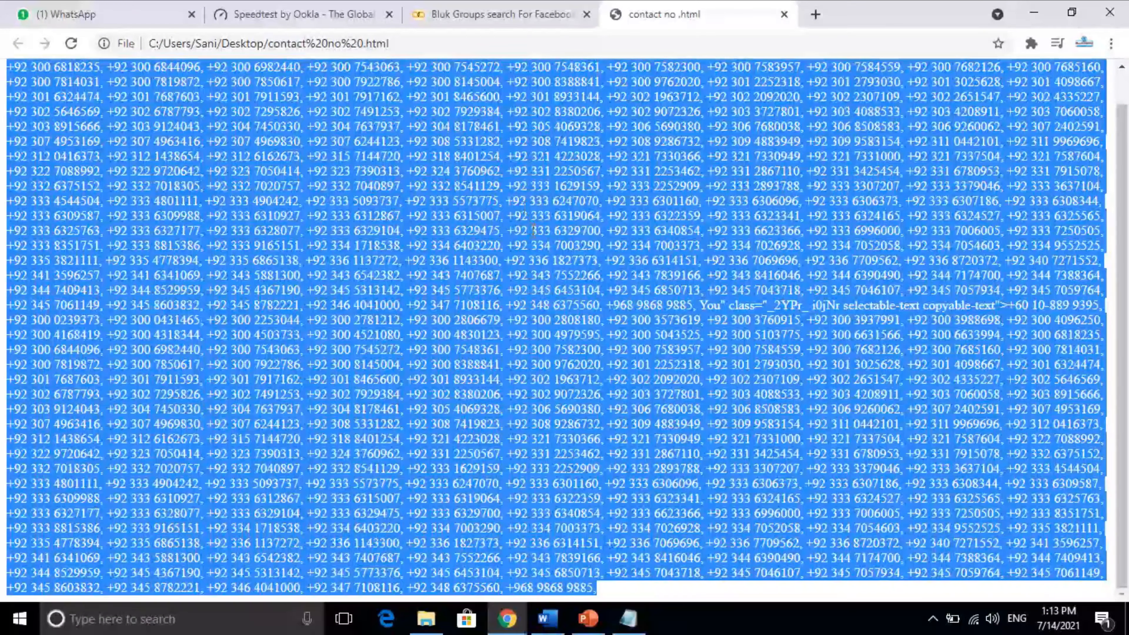
{"action": "key", "text": "super"}
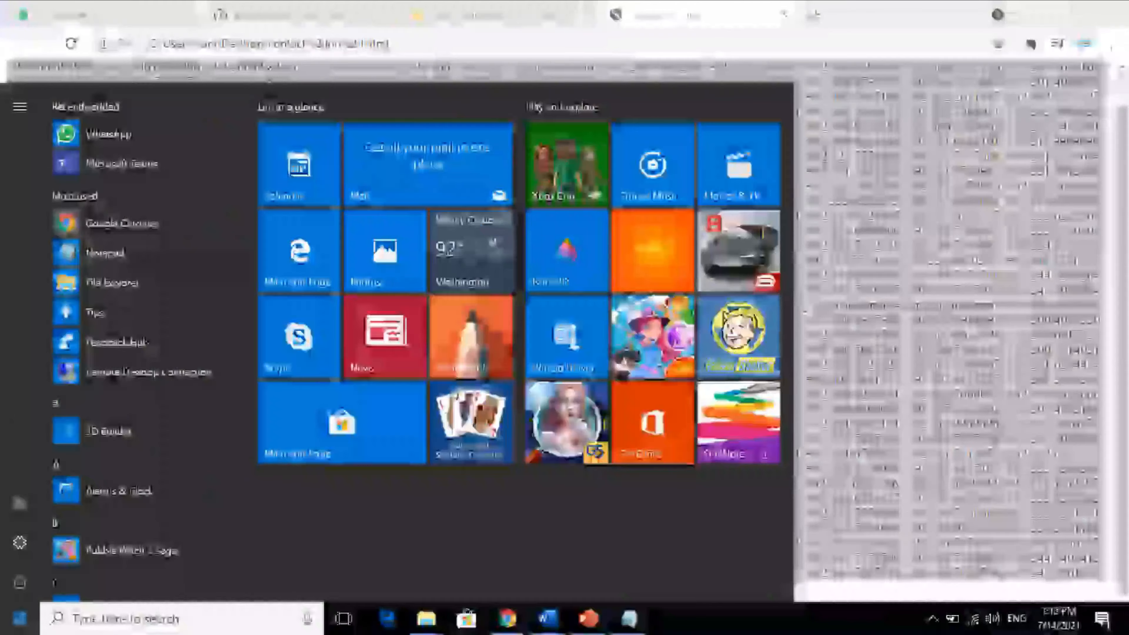
{"action": "type", "text": "word"}
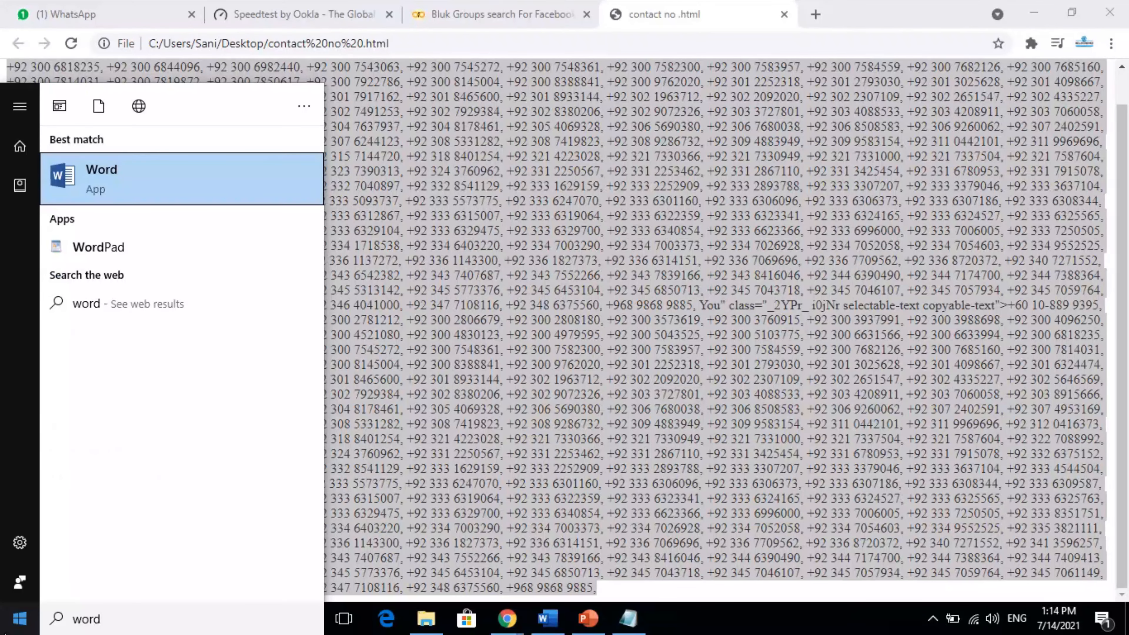
{"action": "key", "text": "Return"}
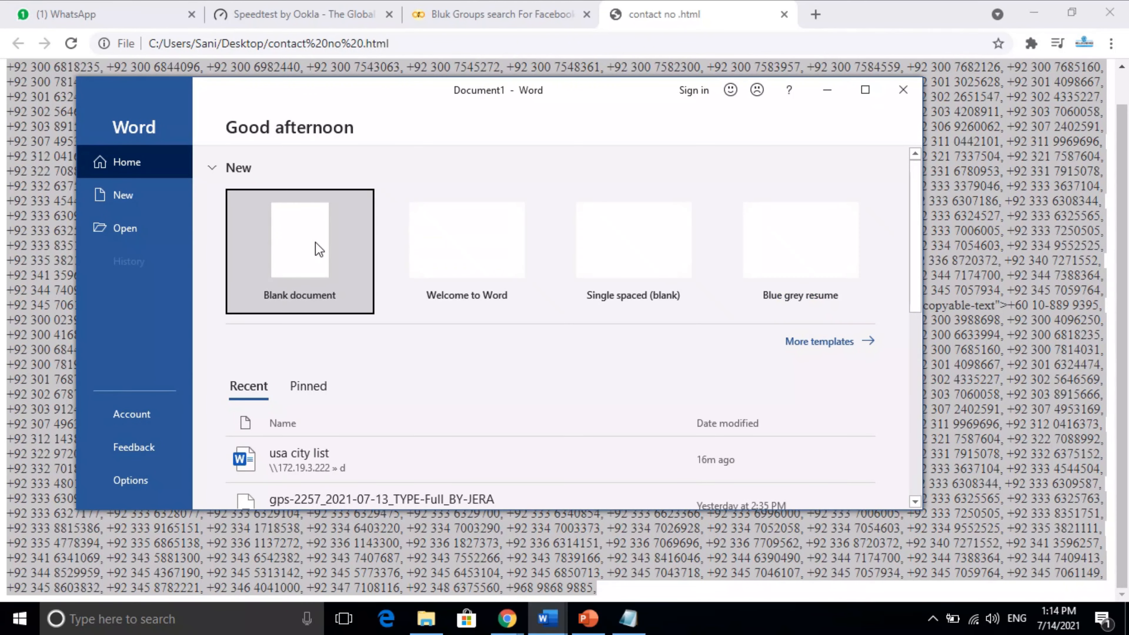
{"action": "left_click", "coordinate": [305, 242]}
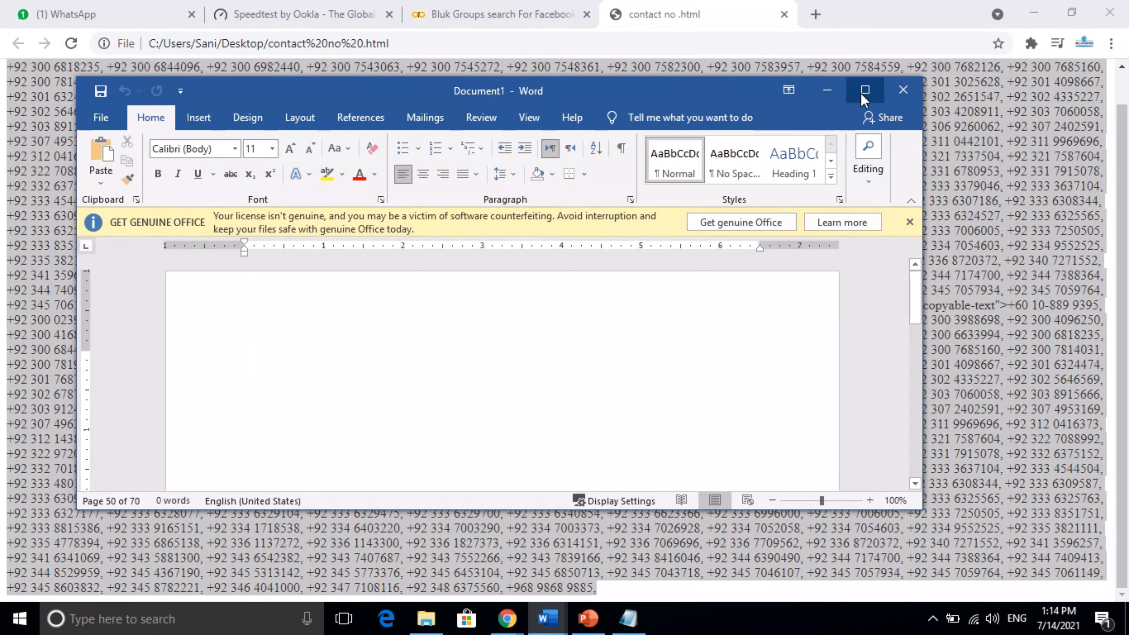
{"action": "left_click", "coordinate": [864, 89]}
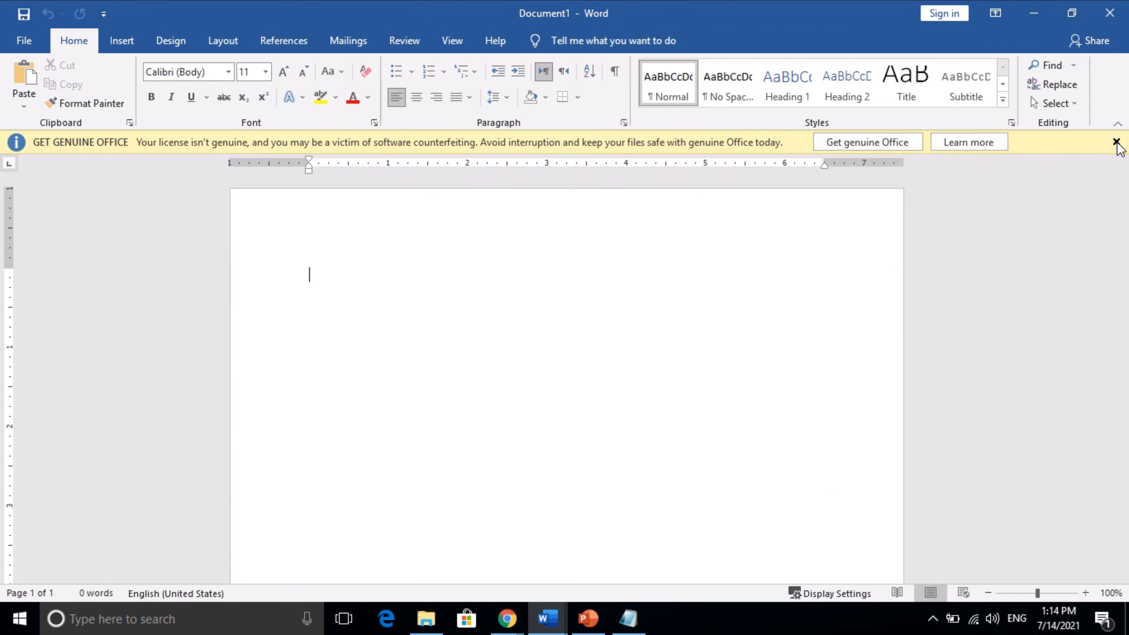
{"action": "left_click", "coordinate": [1115, 142]}
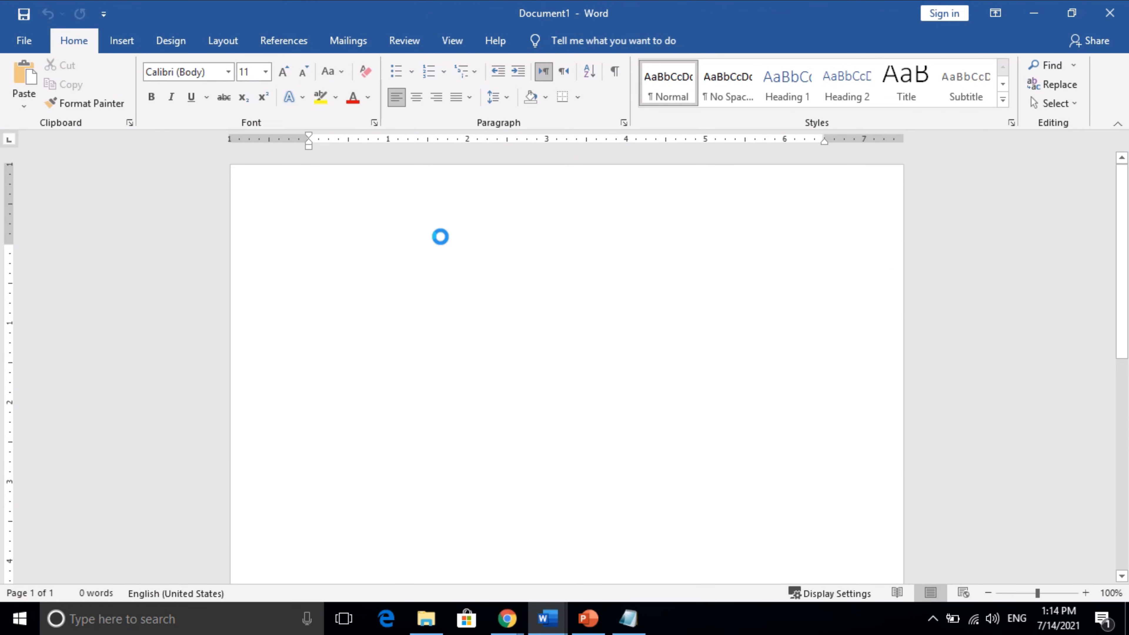
{"action": "key", "text": "ctrl+v"}
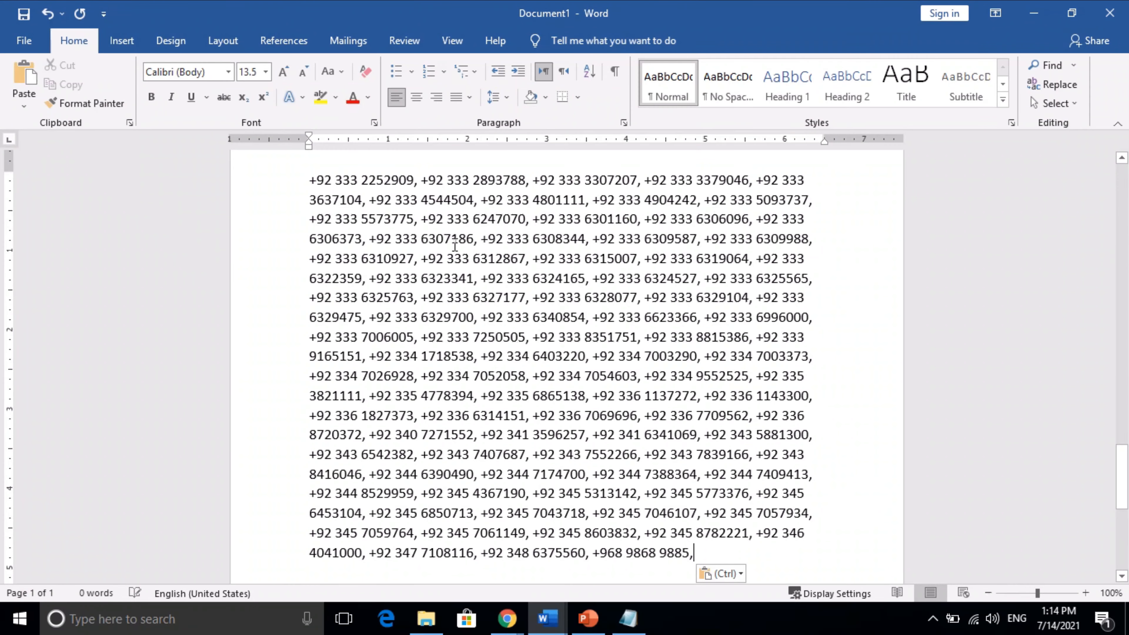
- Delete the leftover code from You" class= through copyable-text"> in the middle of the pasted number list
{"action": "scroll", "coordinate": [586, 275], "scroll_direction": "up", "scroll_amount": 2}
{"action": "scroll", "coordinate": [587, 275], "scroll_direction": "up", "scroll_amount": 12}
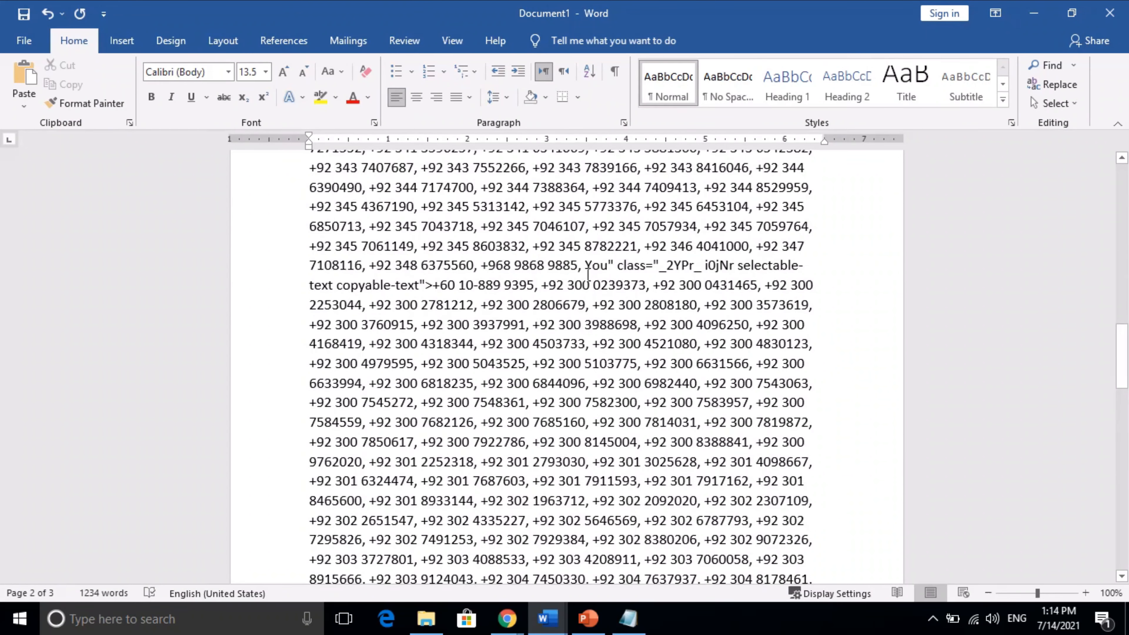
{"action": "left_click_drag", "start_coordinate": [585, 264], "coordinate": [451, 290]}
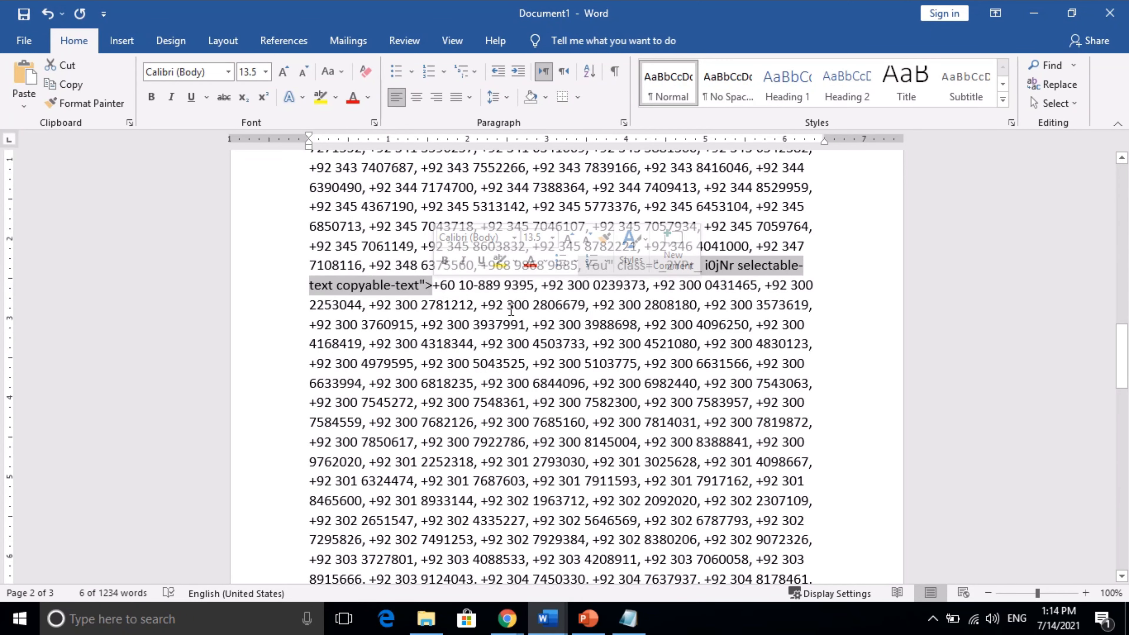
{"action": "key", "text": "Delete"}
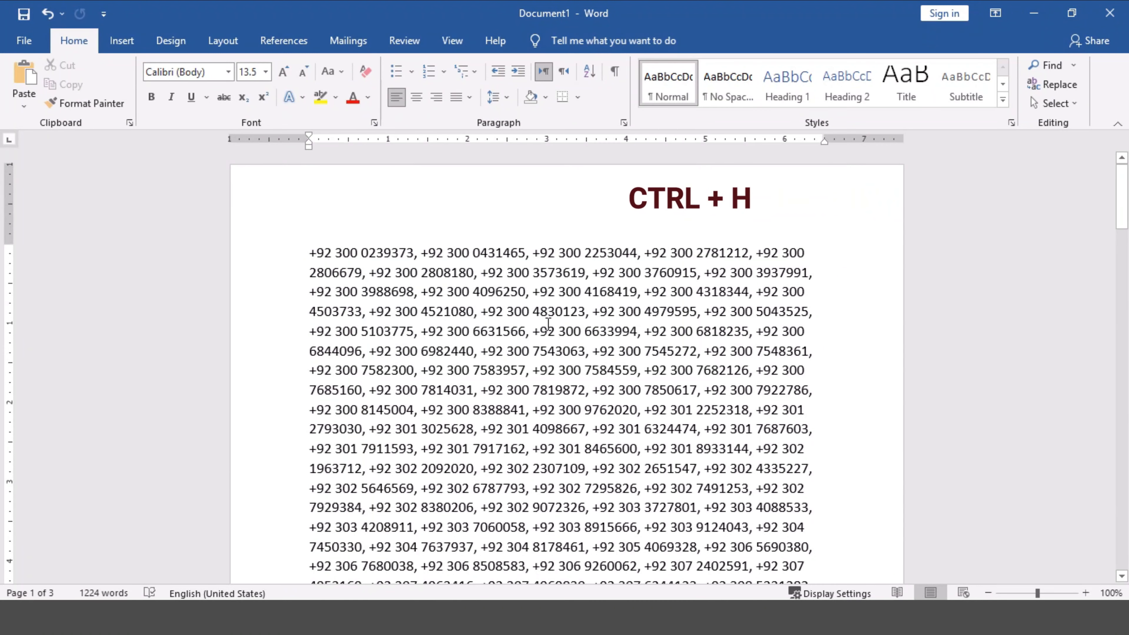
- Remove every space from the number list by replacing all spaces with nothing, and close Find and Replace
{"action": "key", "text": "ctrl+h"}
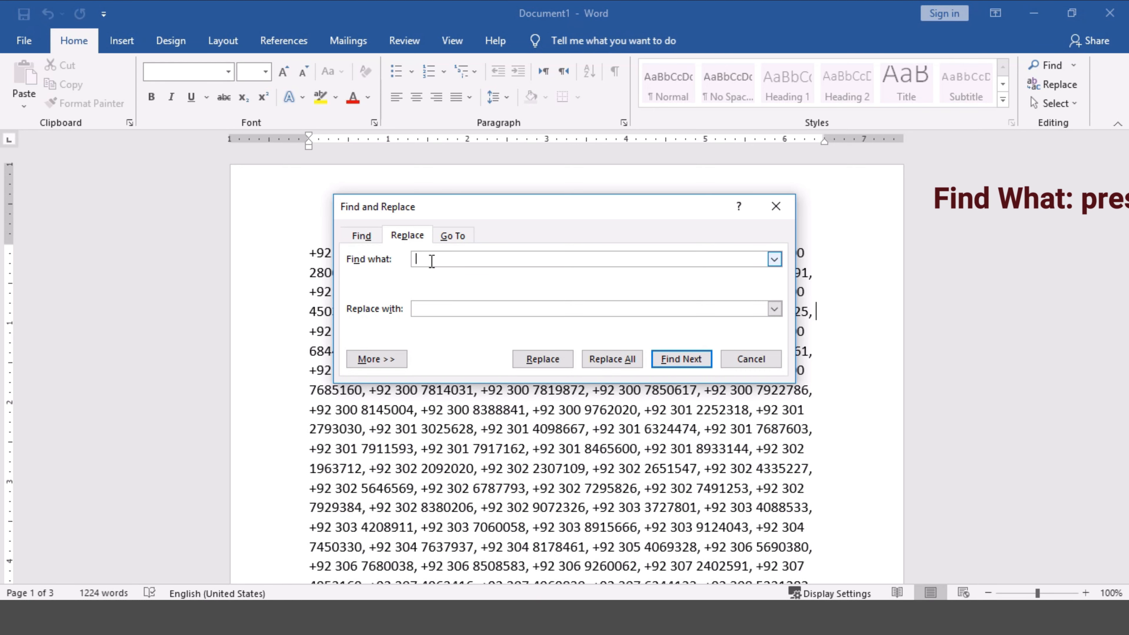
{"action": "left_click", "coordinate": [612, 359]}
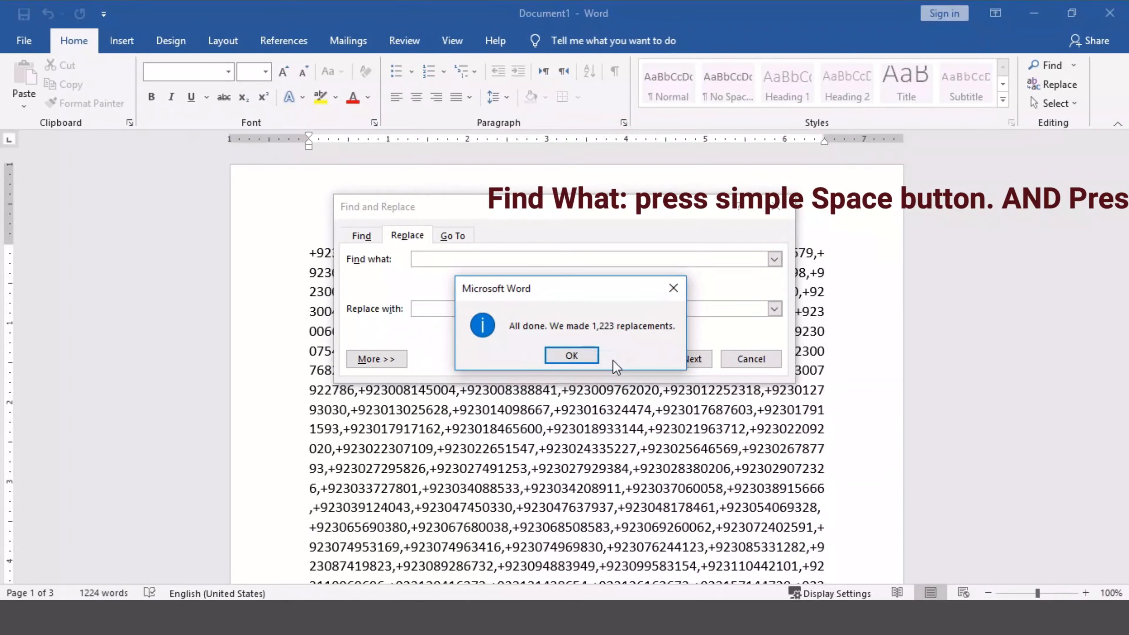
{"action": "left_click", "coordinate": [578, 355]}
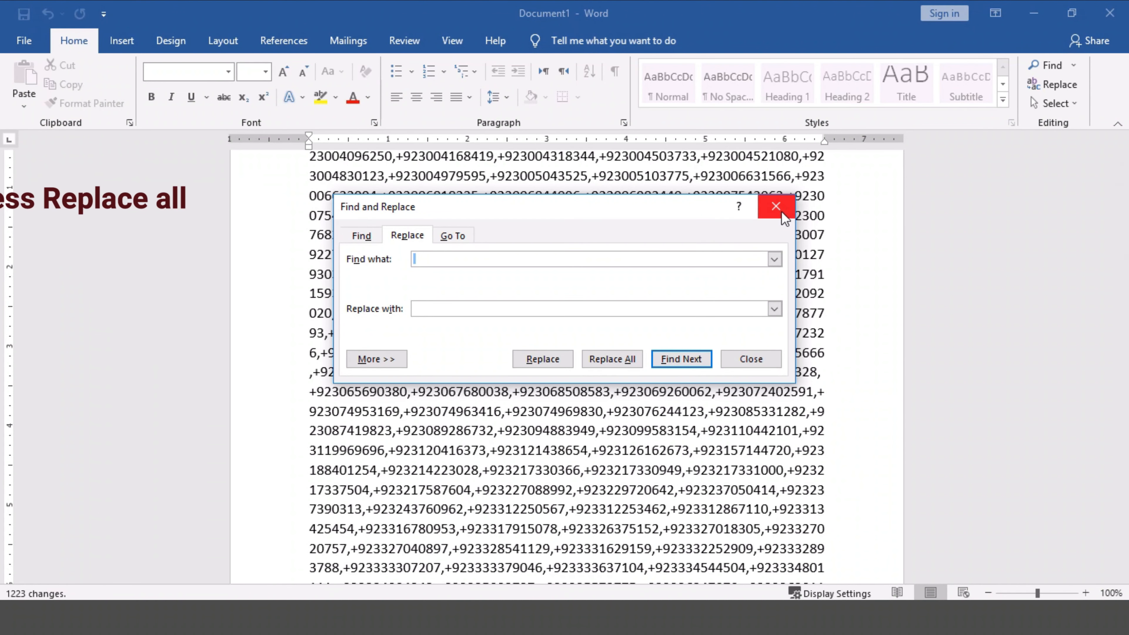
{"action": "left_click", "coordinate": [776, 206]}
{"action": "scroll", "coordinate": [606, 338], "scroll_direction": "up", "scroll_amount": 3}
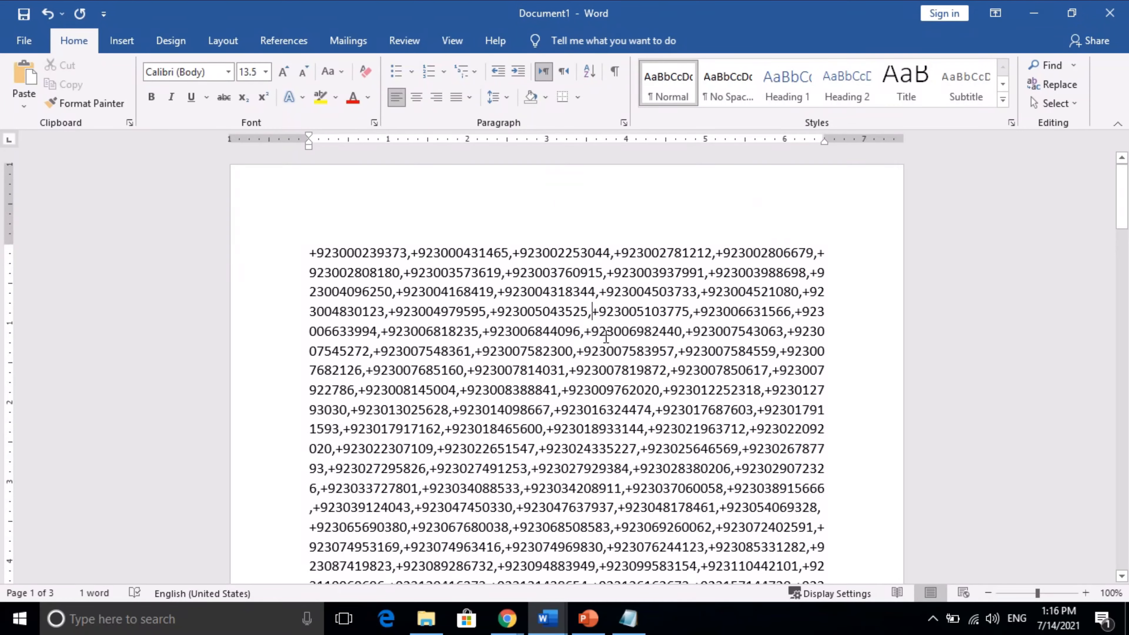
- Switch to Chrome, search Google in a new tab for "separated by comma" and open the Free Online Comma Separator Tool at delim.co
{"action": "left_click", "coordinate": [789, 46]}
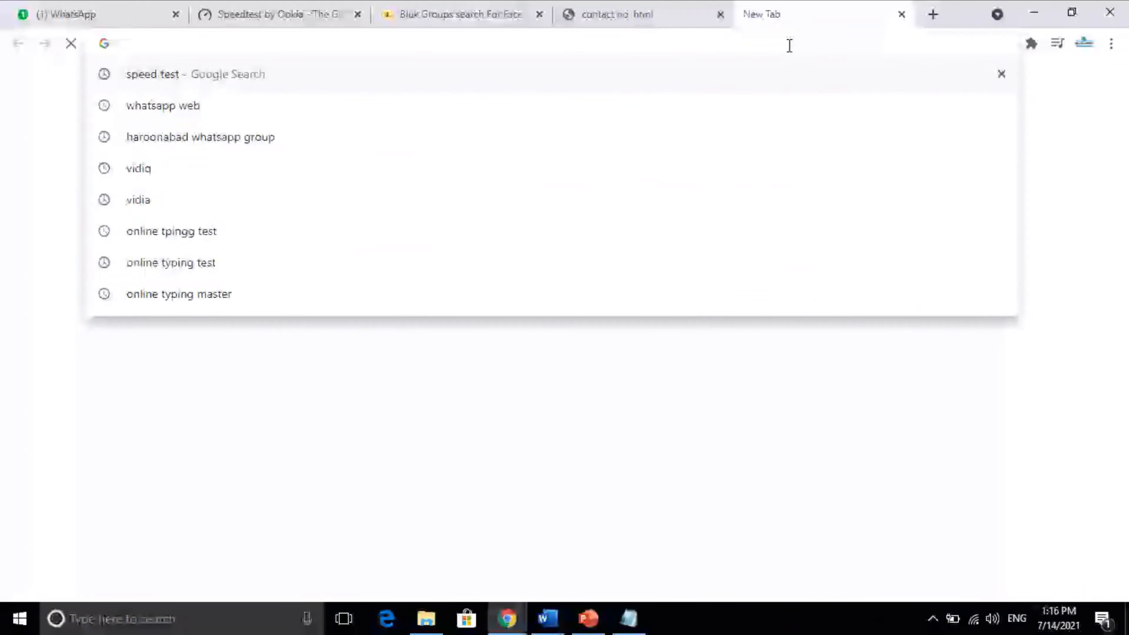
{"action": "type", "text": "sep"}
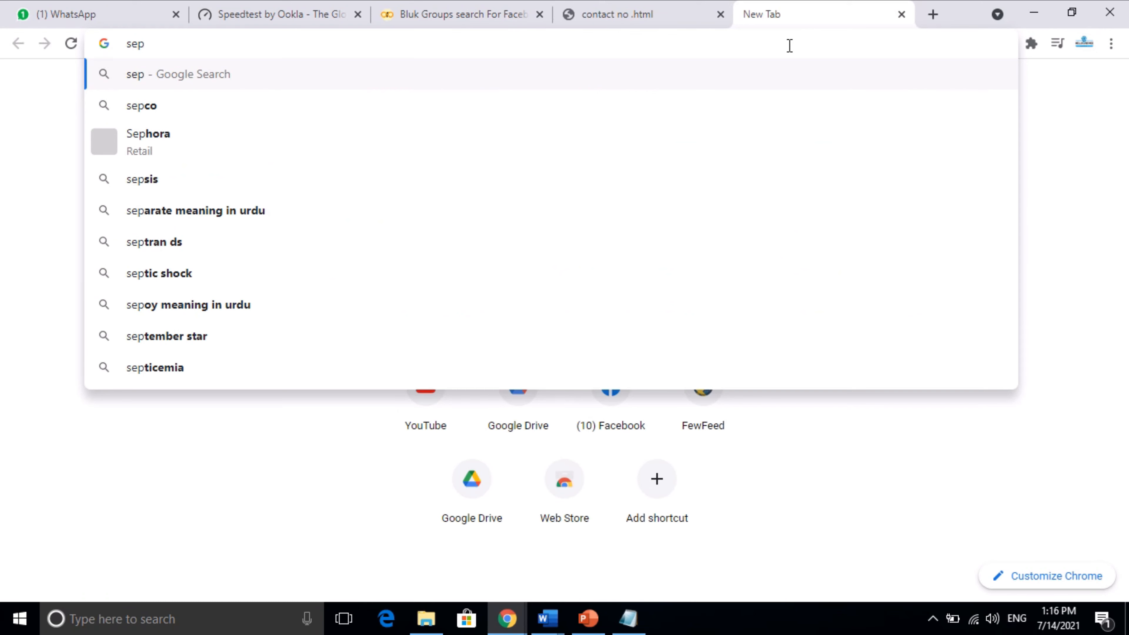
{"action": "type", "text": "rated "}
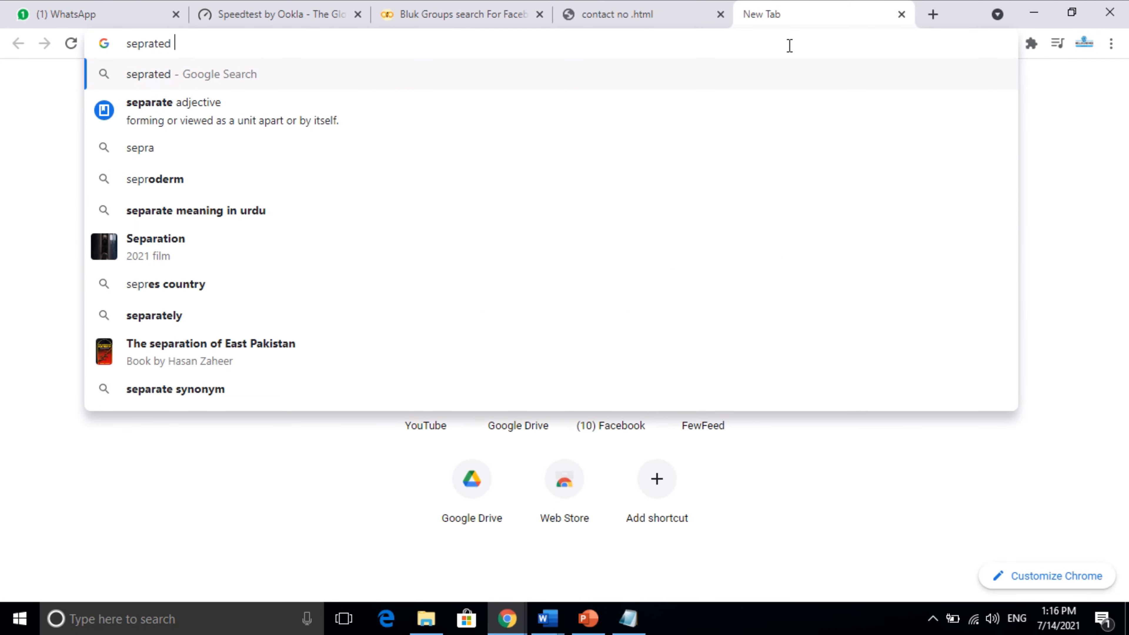
{"action": "type", "text": "by comm"}
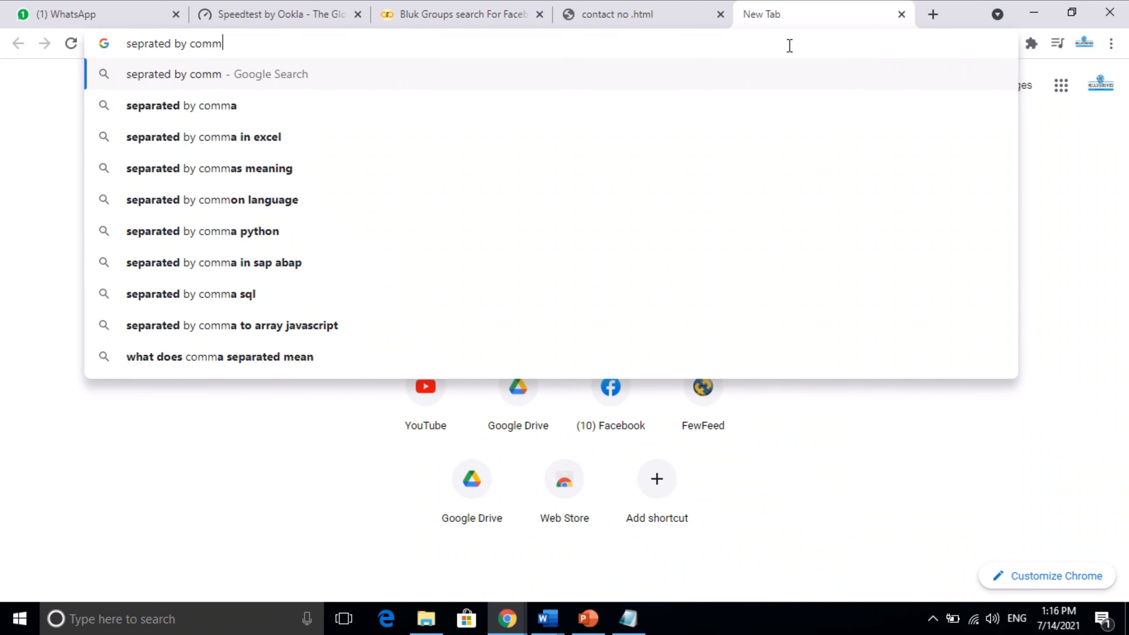
{"action": "key", "text": "Down"}
{"action": "key", "text": "Return"}
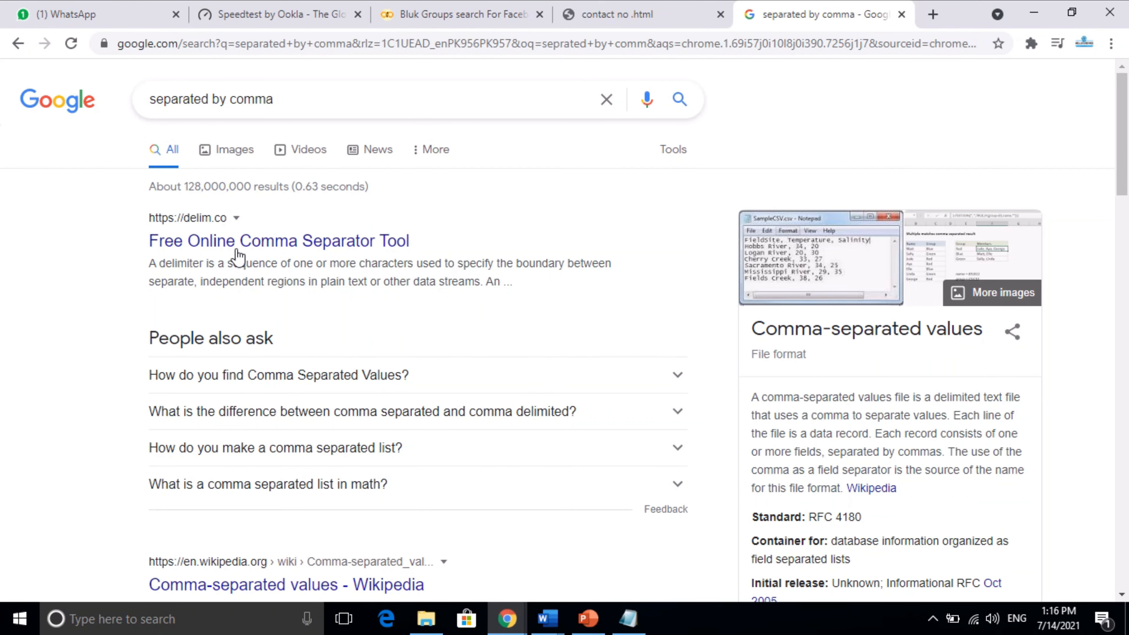
{"action": "left_click", "coordinate": [230, 249]}
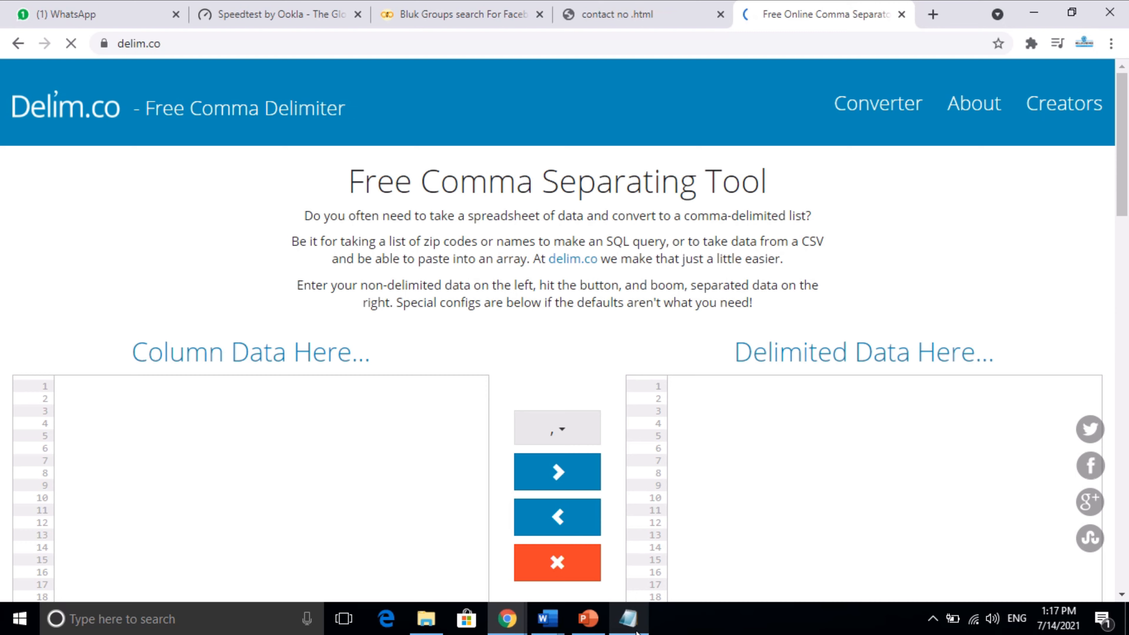
- Copy the whole number list from Document1 in Word and paste it into the Delimited Data box on delim.co
{"action": "mouse_move", "coordinate": [548, 618]}
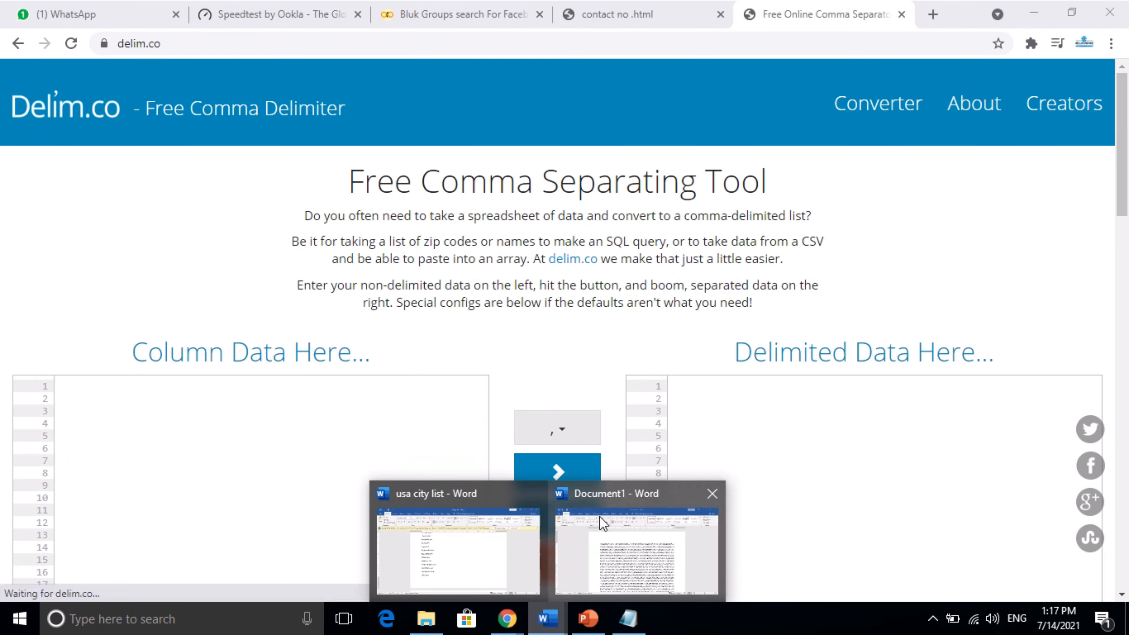
{"action": "left_click", "coordinate": [616, 493]}
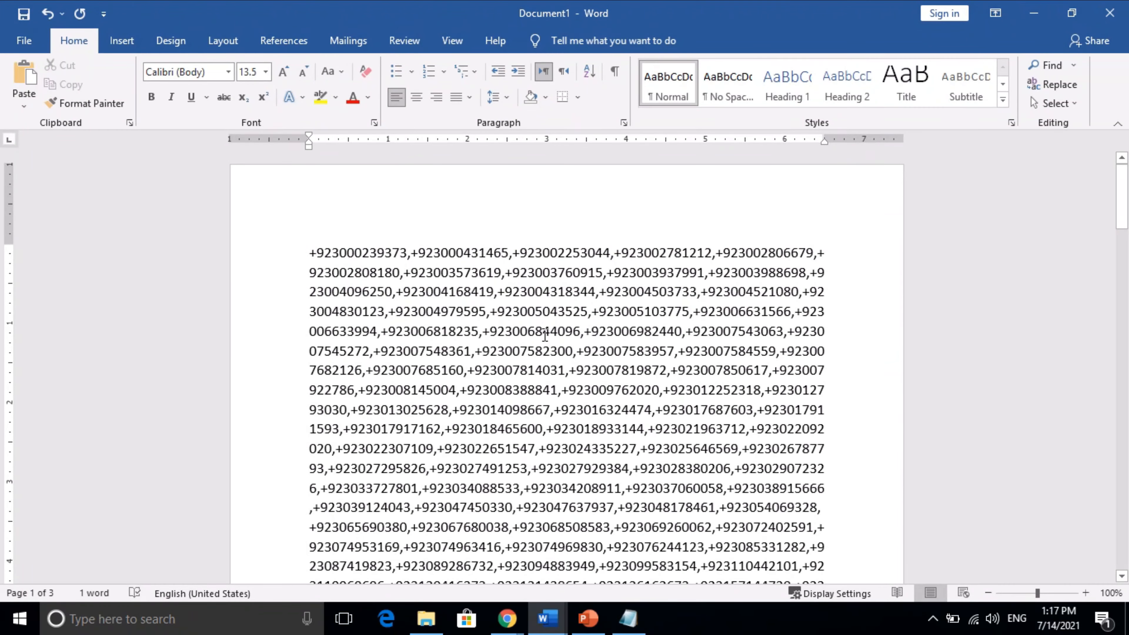
{"action": "key", "text": "ctrl+a"}
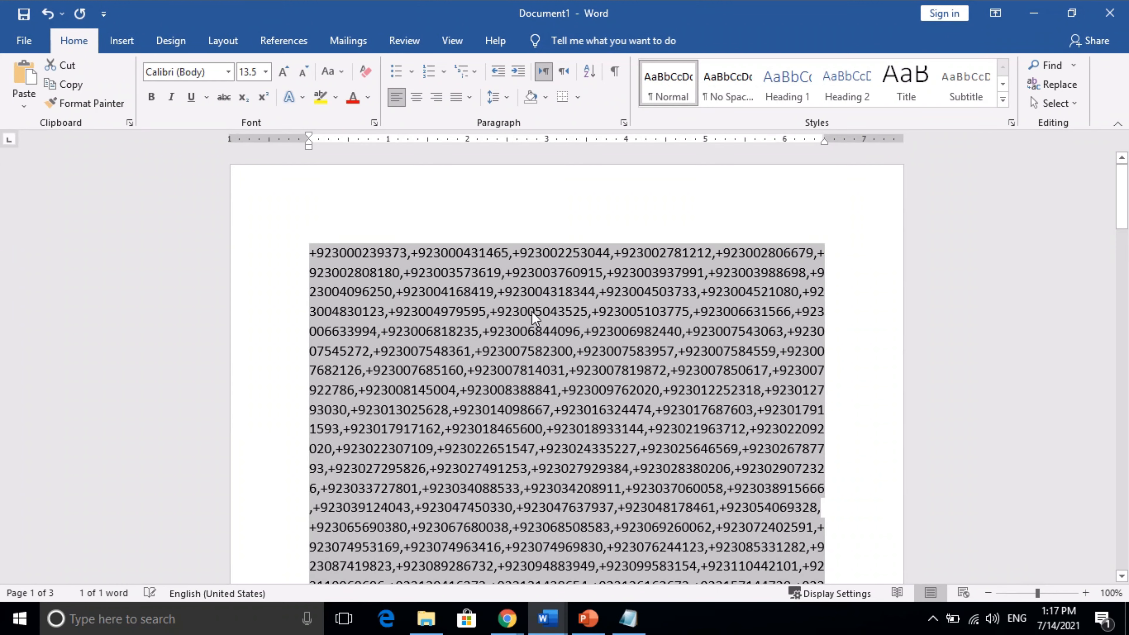
{"action": "right_click", "coordinate": [534, 313]}
{"action": "left_click", "coordinate": [573, 344]}
{"action": "left_click", "coordinate": [1036, 24]}
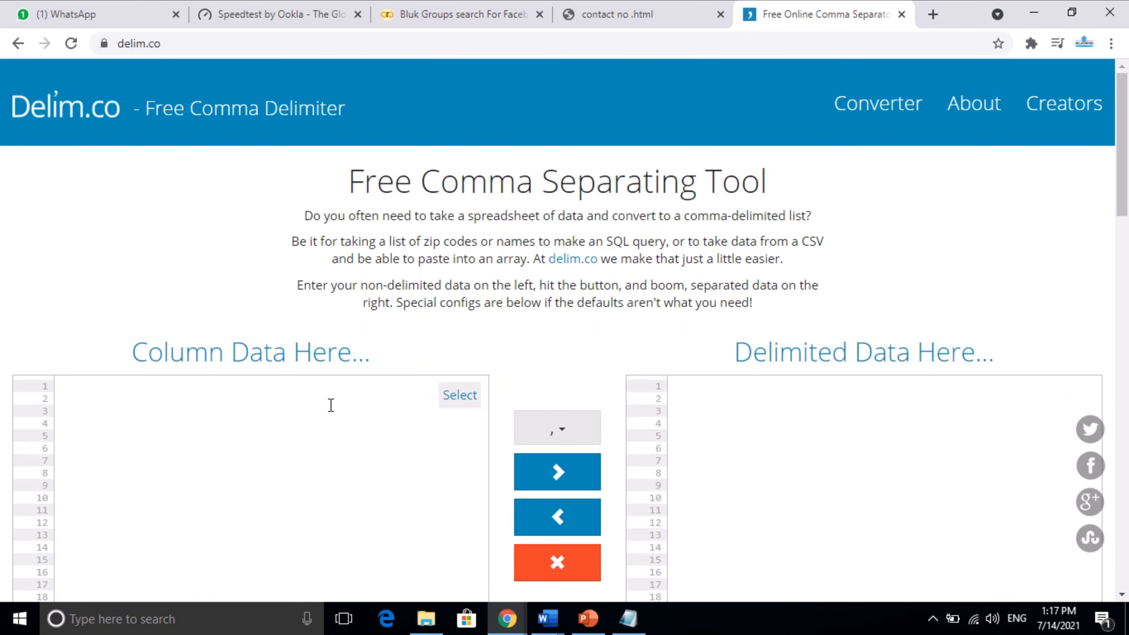
{"action": "right_click", "coordinate": [720, 390]}
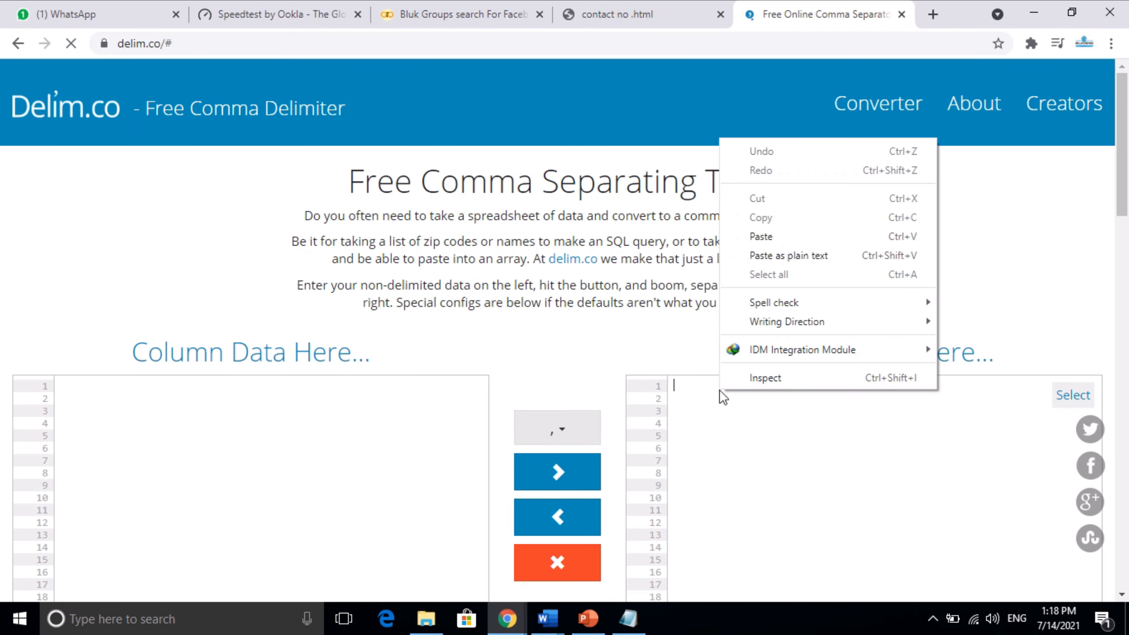
{"action": "left_click", "coordinate": [779, 240]}
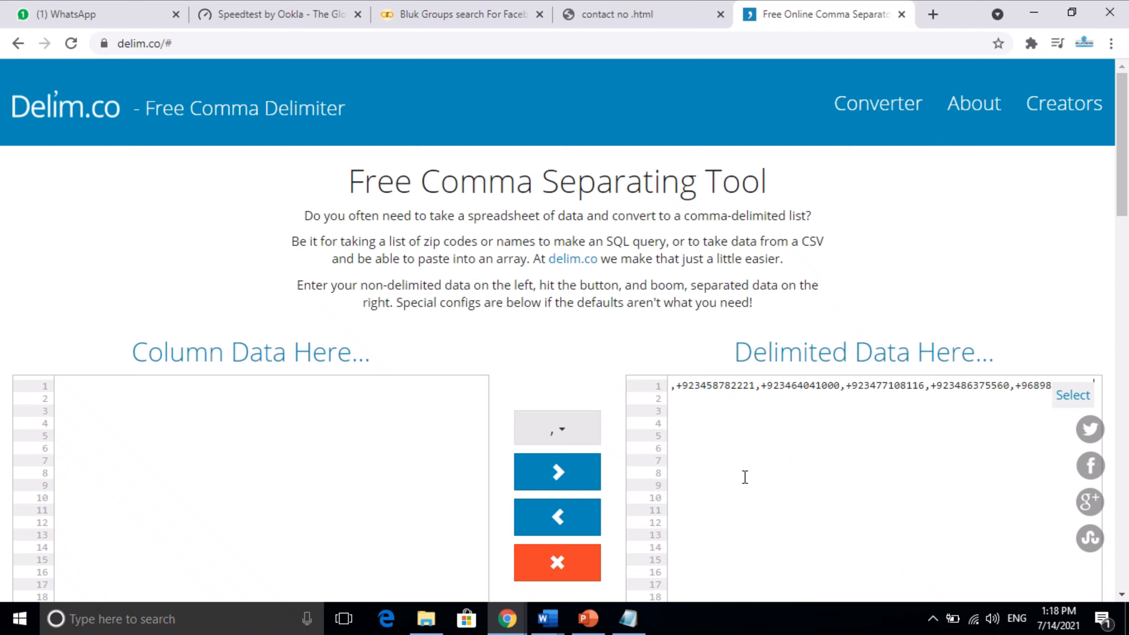
- Convert the comma-delimited numbers into column data and look through the resulting list
{"action": "scroll", "coordinate": [597, 479], "scroll_direction": "down", "scroll_amount": 3}
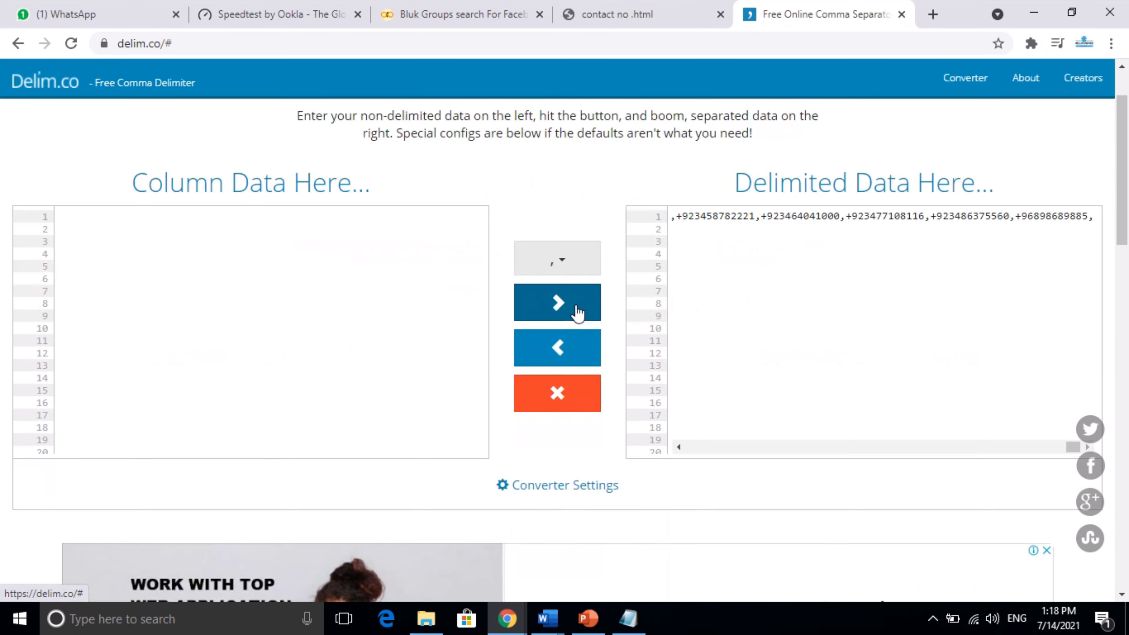
{"action": "left_click", "coordinate": [557, 351]}
{"action": "scroll", "coordinate": [313, 436], "scroll_direction": "down", "scroll_amount": 4}
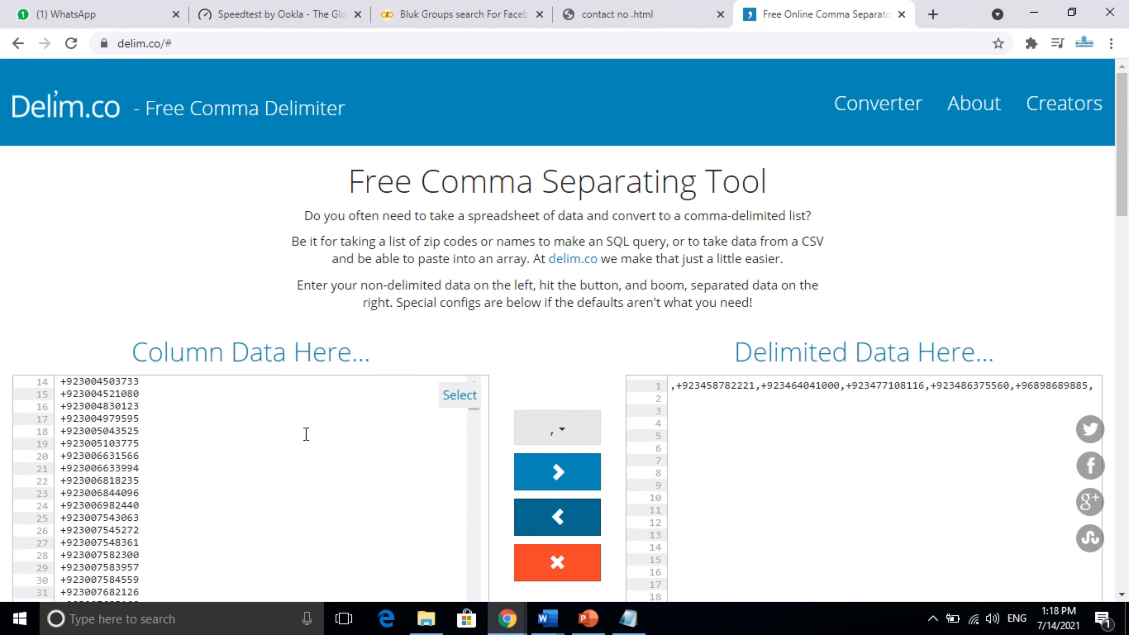
{"action": "scroll", "coordinate": [209, 418], "scroll_direction": "down", "scroll_amount": 2}
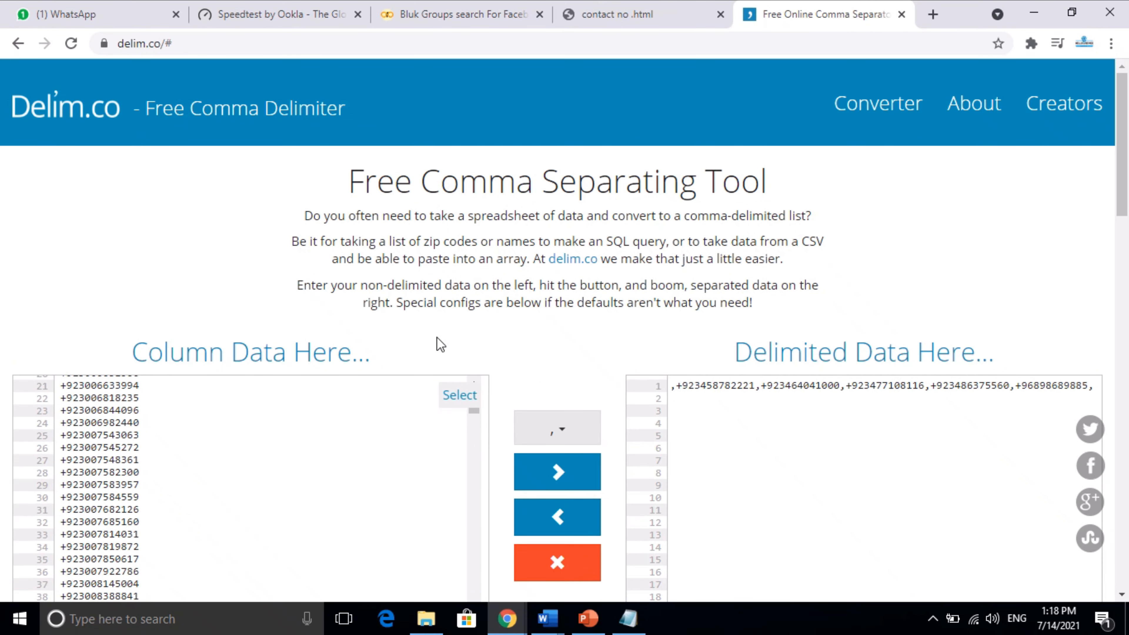
- Select all the numbers in the Column Data box and copy them
{"action": "scroll", "coordinate": [436, 337], "scroll_direction": "down", "scroll_amount": 4}
{"action": "left_click_drag", "start_coordinate": [110, 245], "coordinate": [153, 281]}
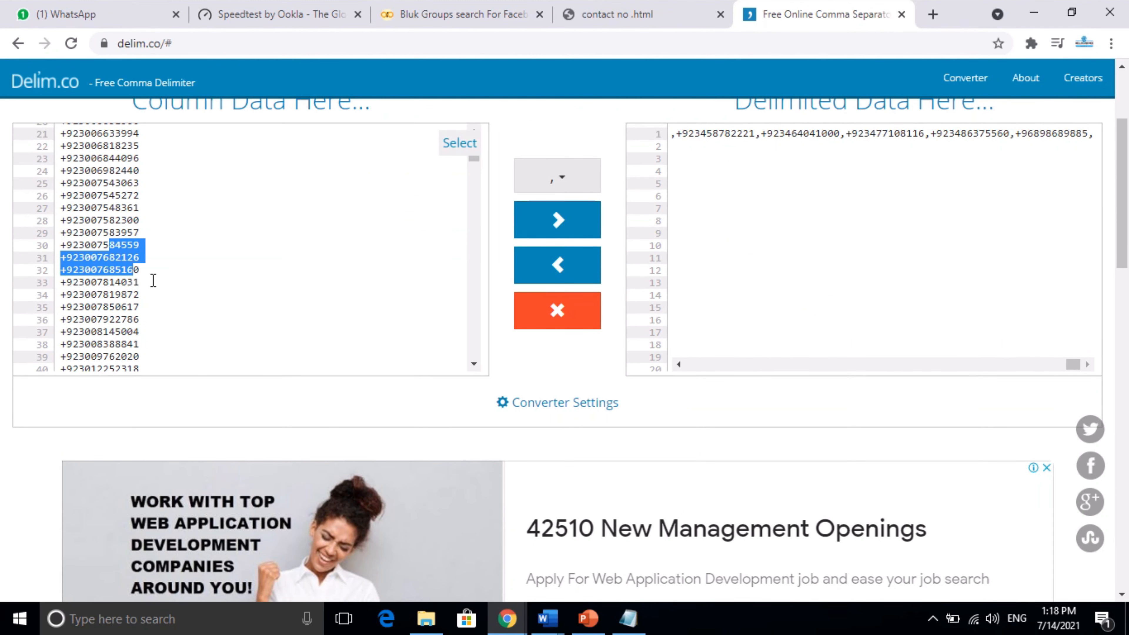
{"action": "right_click", "coordinate": [98, 260]}
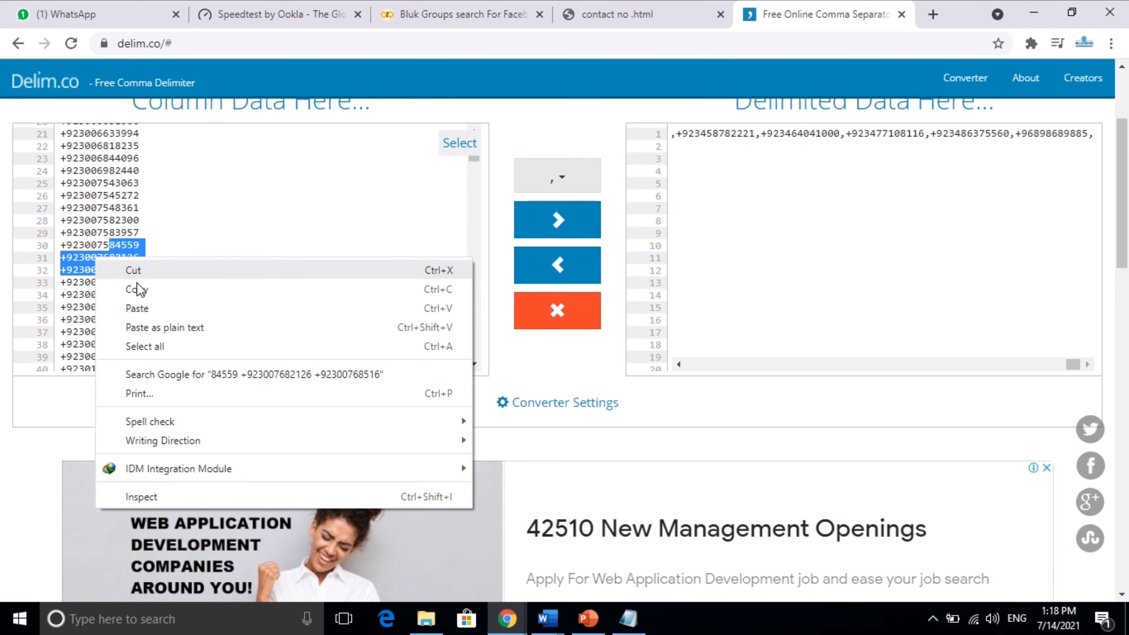
{"action": "left_click", "coordinate": [150, 355]}
{"action": "right_click", "coordinate": [92, 196]}
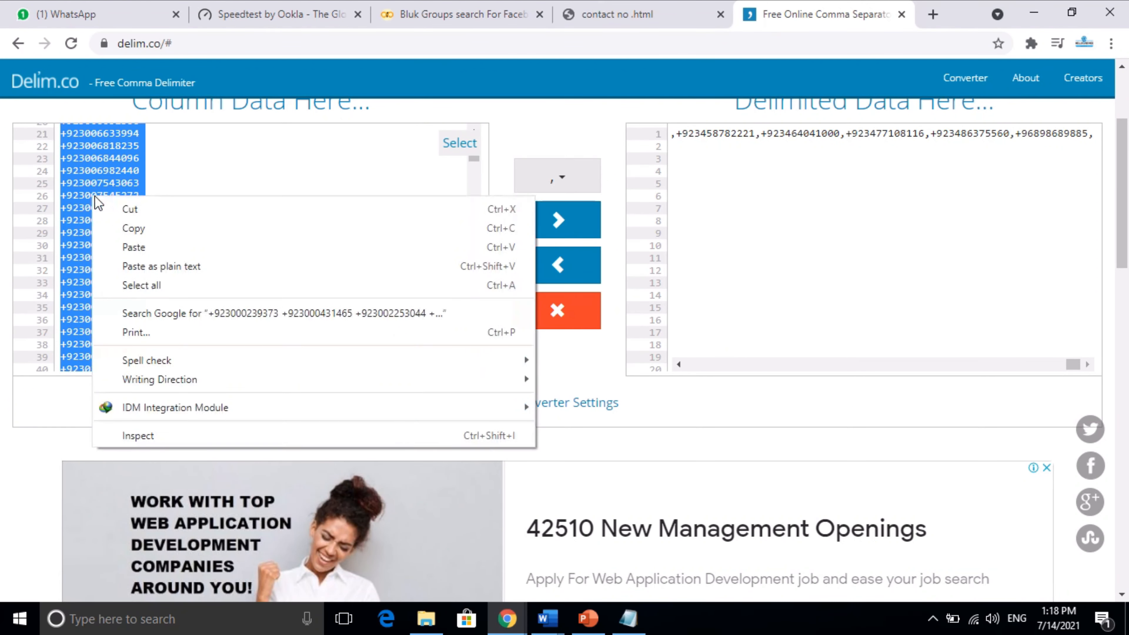
{"action": "left_click", "coordinate": [134, 228]}
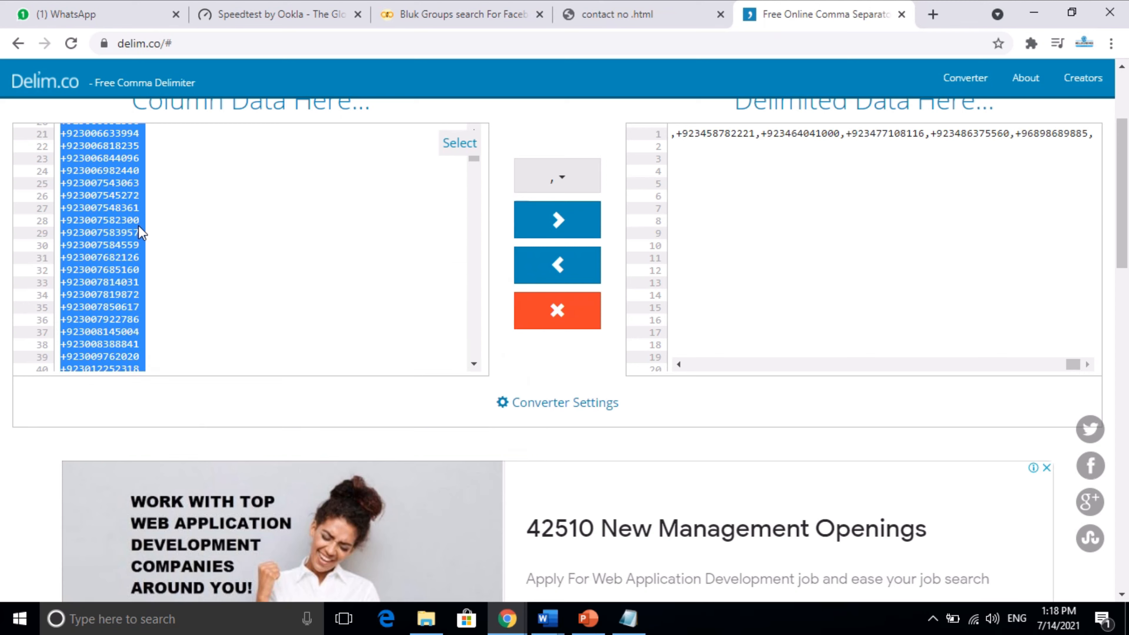
- Switch to Excel, create a blank workbook and paste the copied phone numbers into column A starting at cell A1
{"action": "left_click", "coordinate": [10, 626]}
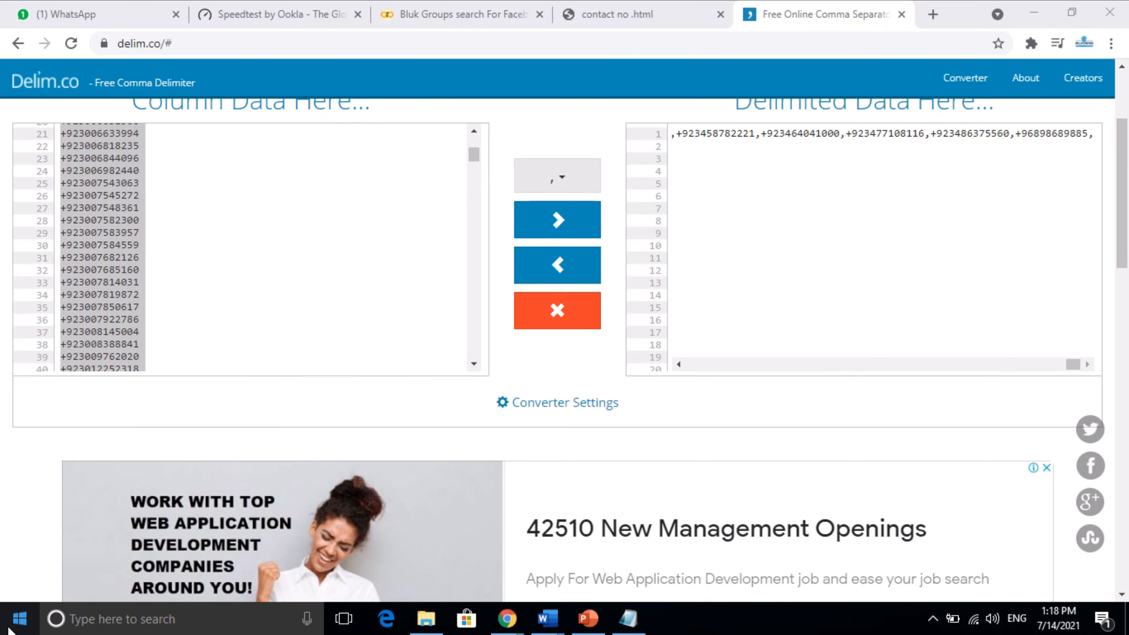
{"action": "type", "text": "e"}
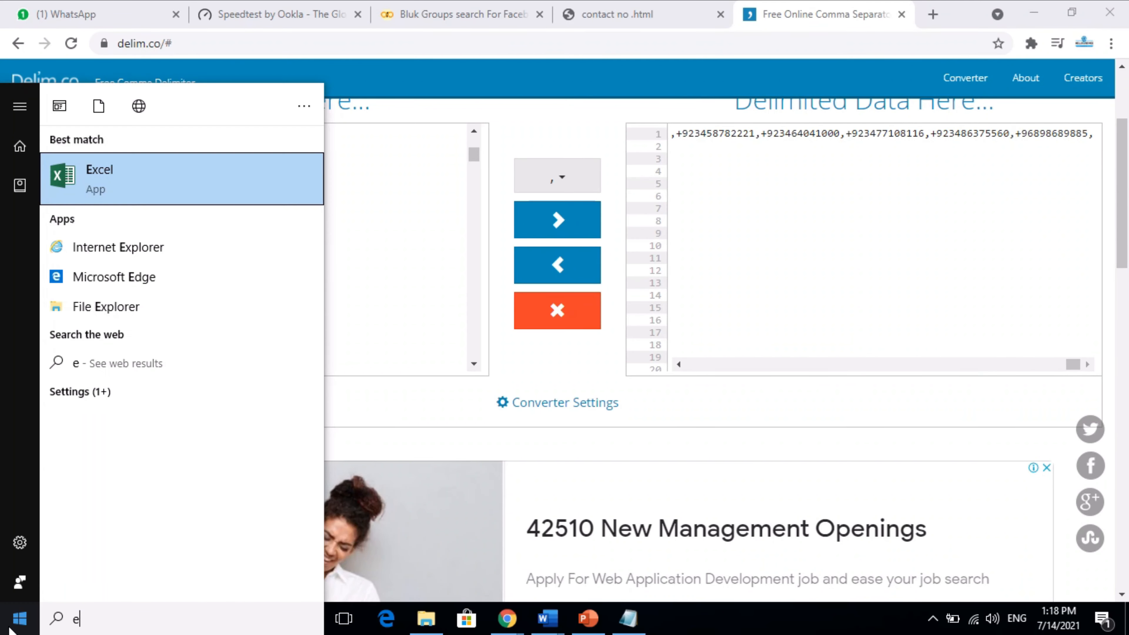
{"action": "type", "text": "xcel"}
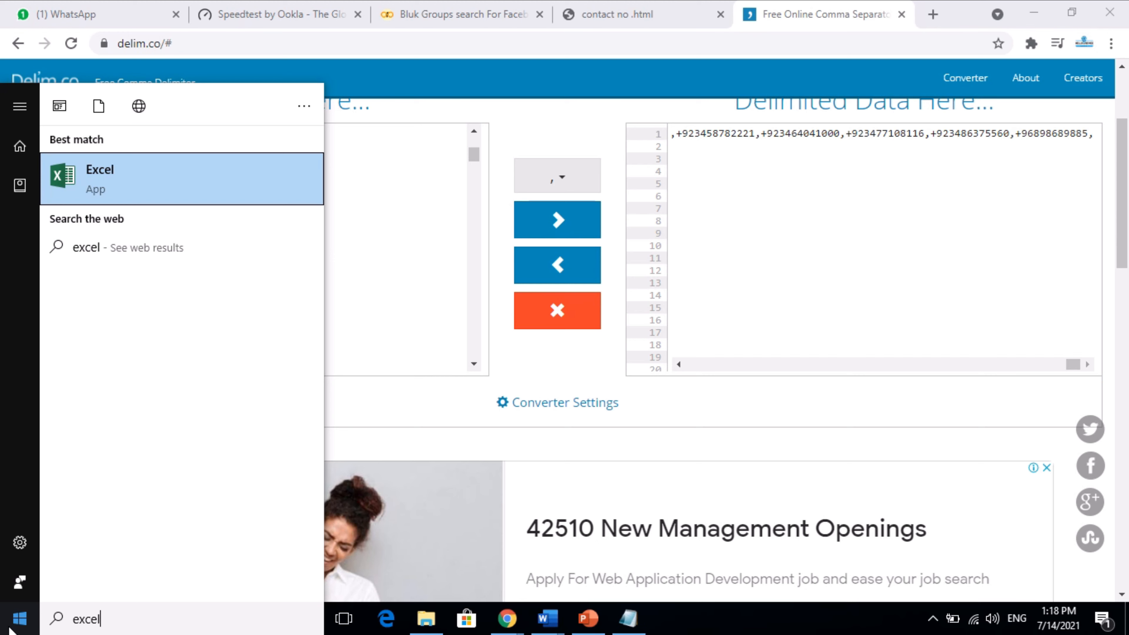
{"action": "key", "text": "Return"}
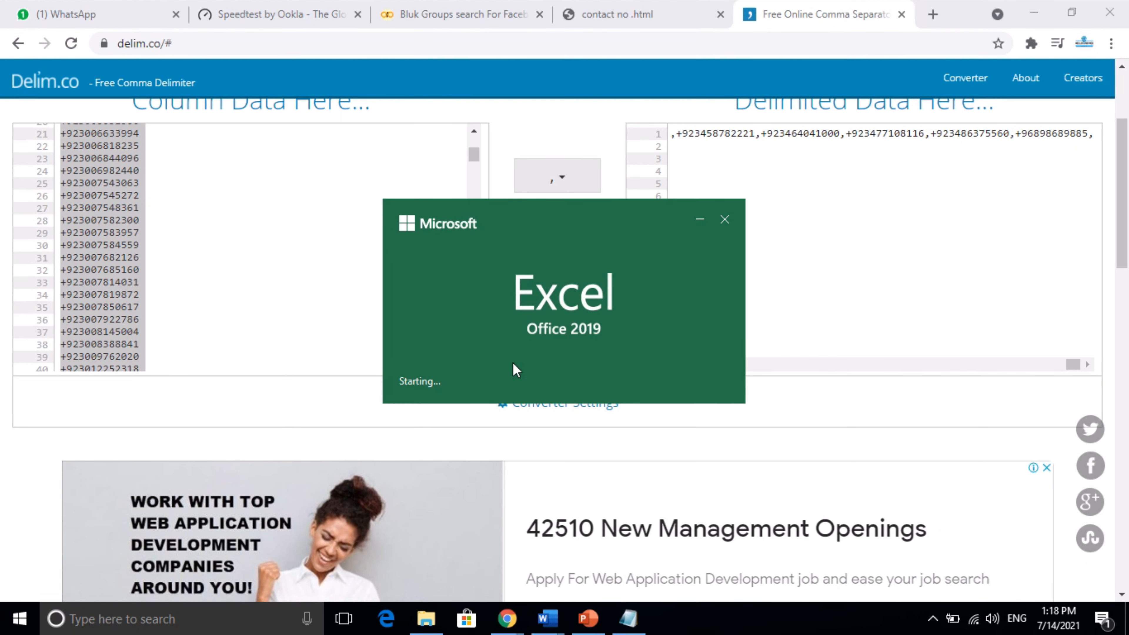
{"action": "left_click", "coordinate": [280, 225]}
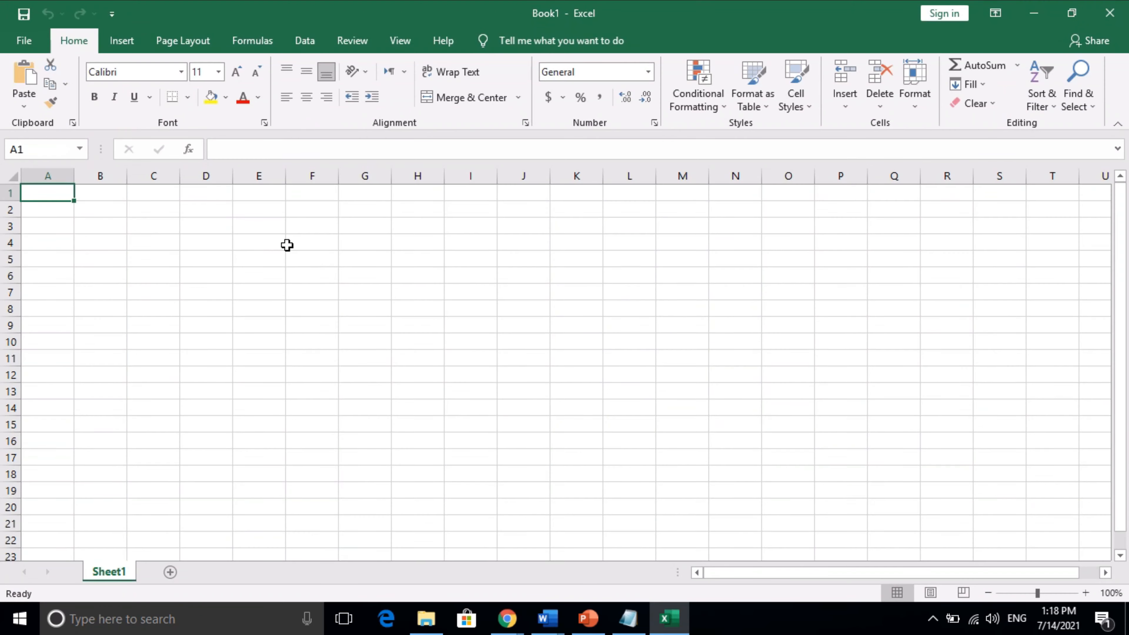
{"action": "key", "text": "ctrl+v"}
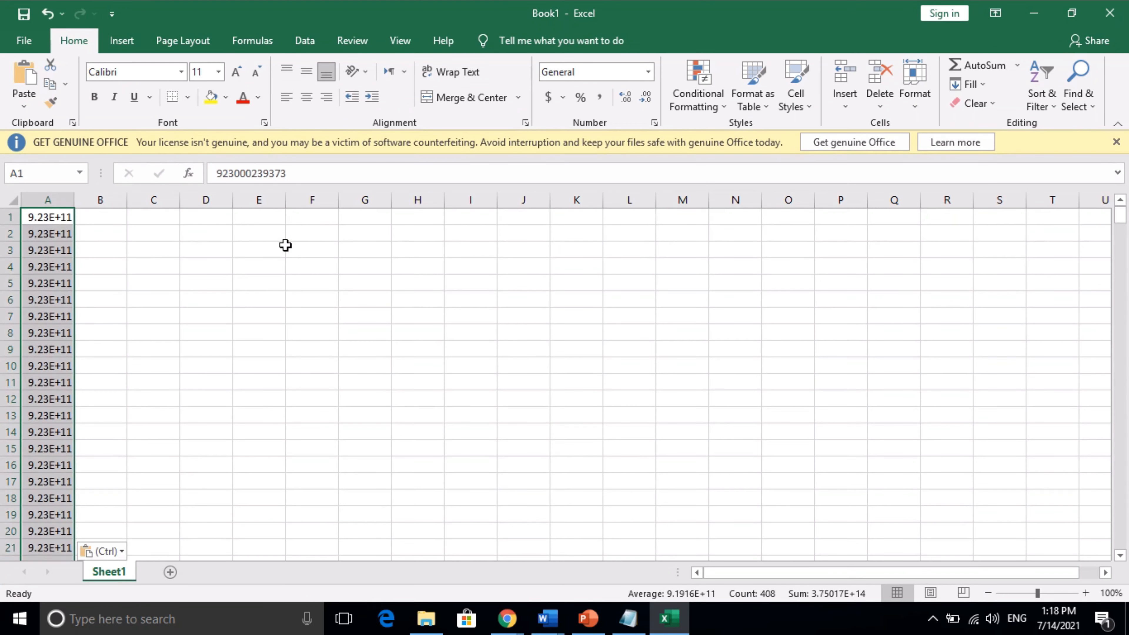
- Widen column A and format its phone numbers with the Number format and no decimal places
{"action": "left_click_drag", "start_coordinate": [74, 201], "coordinate": [141, 205]}
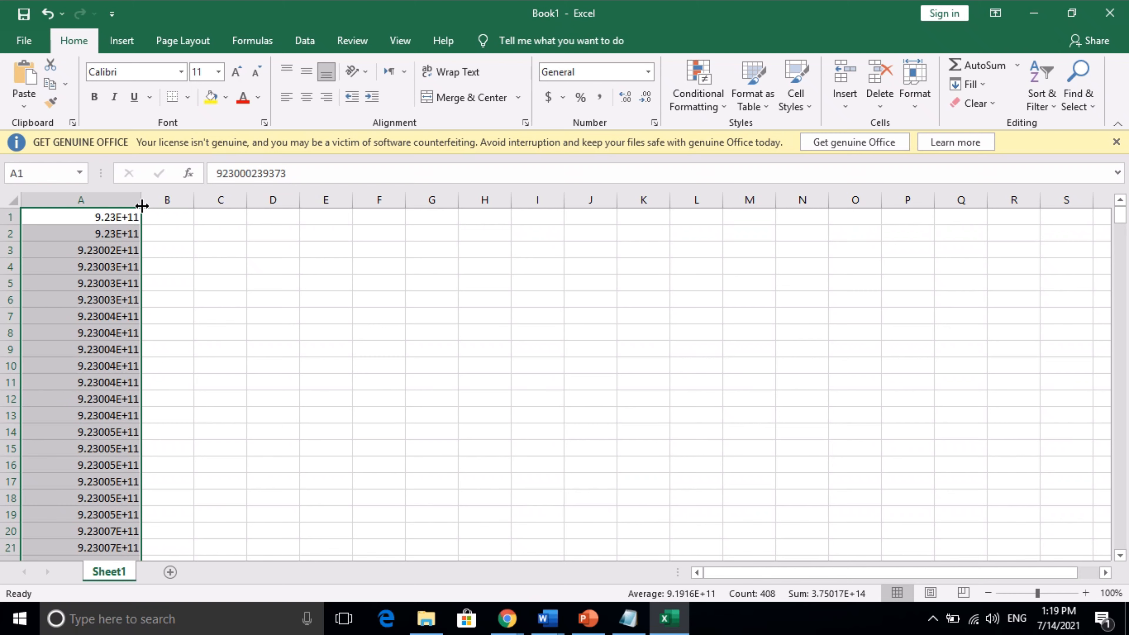
{"action": "left_click", "coordinate": [649, 77]}
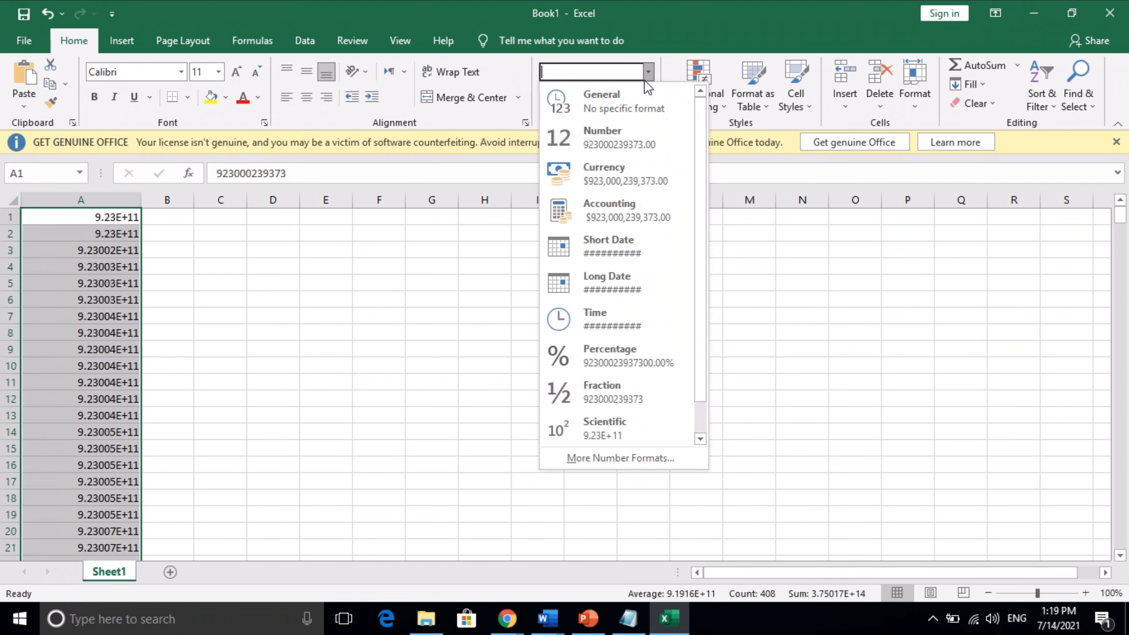
{"action": "left_click", "coordinate": [600, 133]}
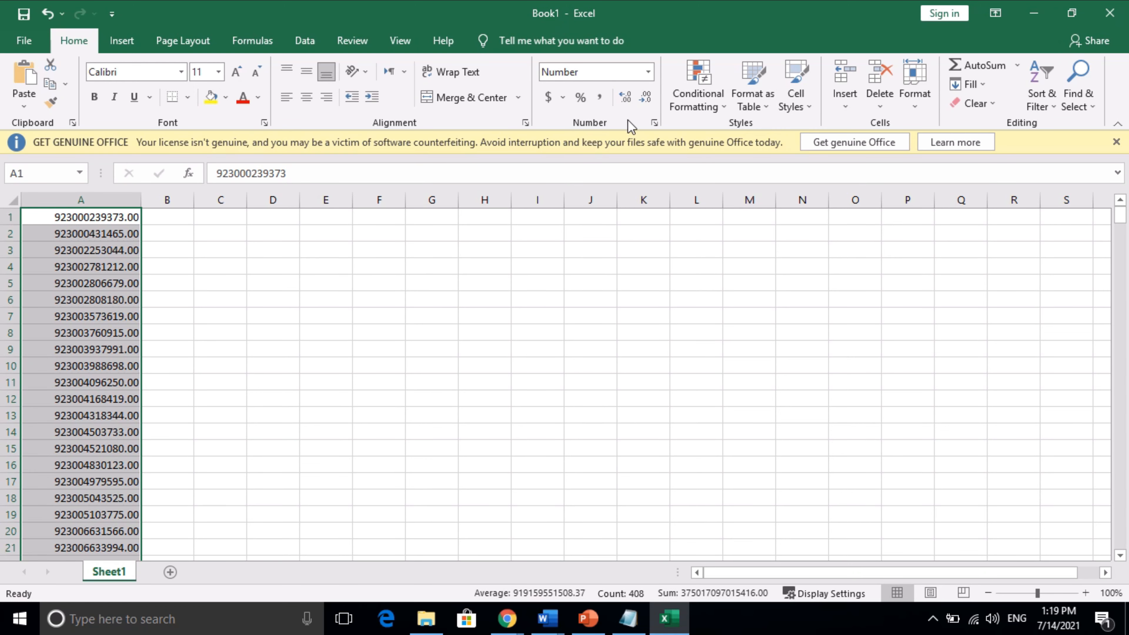
{"action": "left_click", "coordinate": [642, 101]}
{"action": "left_click", "coordinate": [643, 101]}
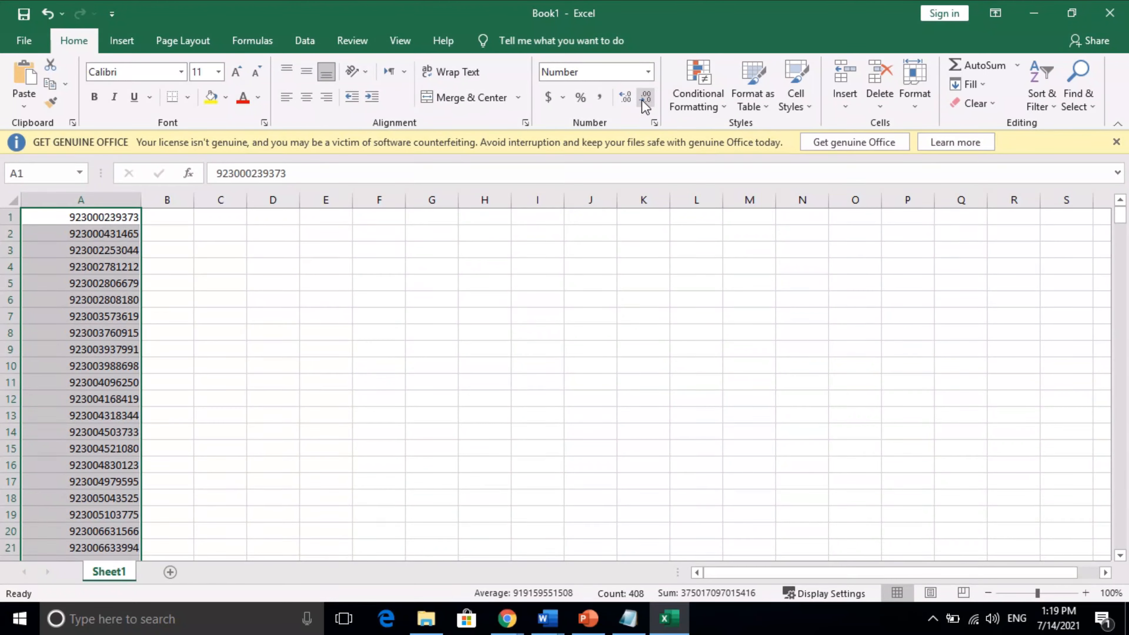